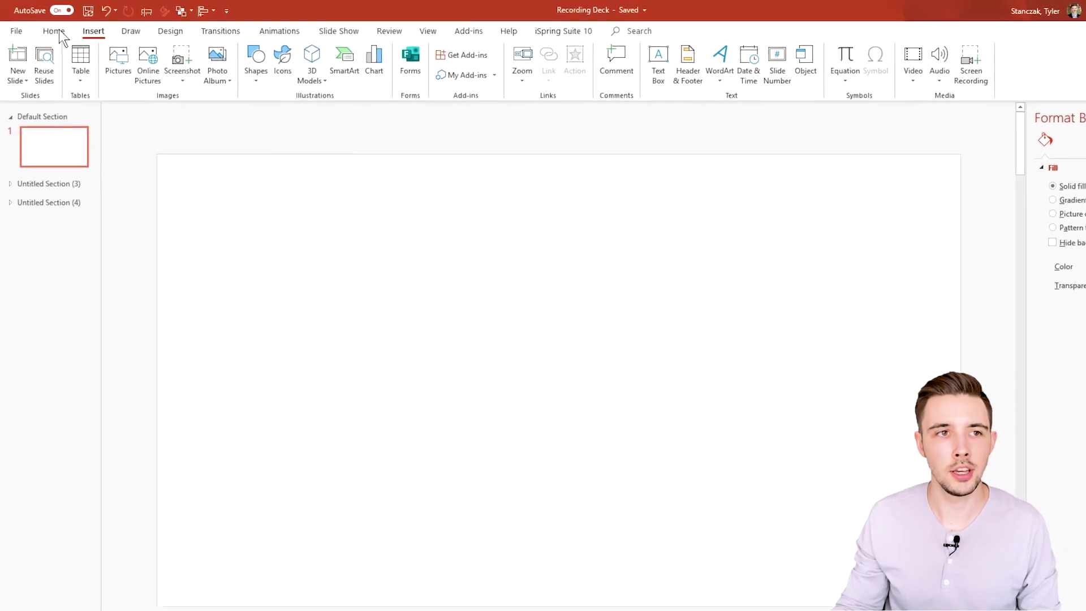
Close the Format Background pane and open the Insert tab's Video dropdown
left_click(55, 31)
left_click(141, 49)
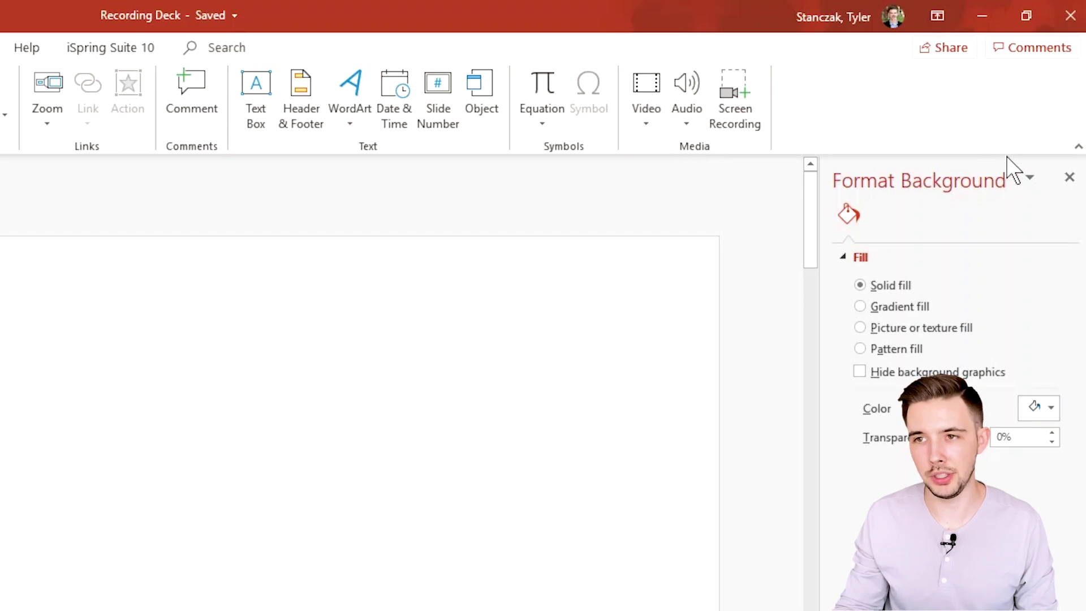
left_click(1068, 177)
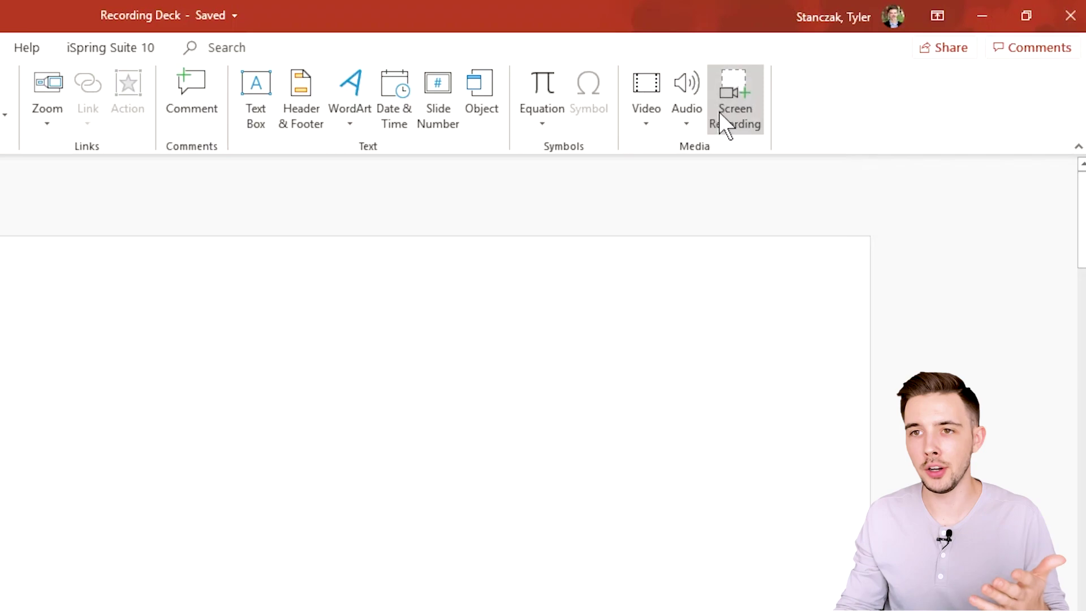
left_click(646, 124)
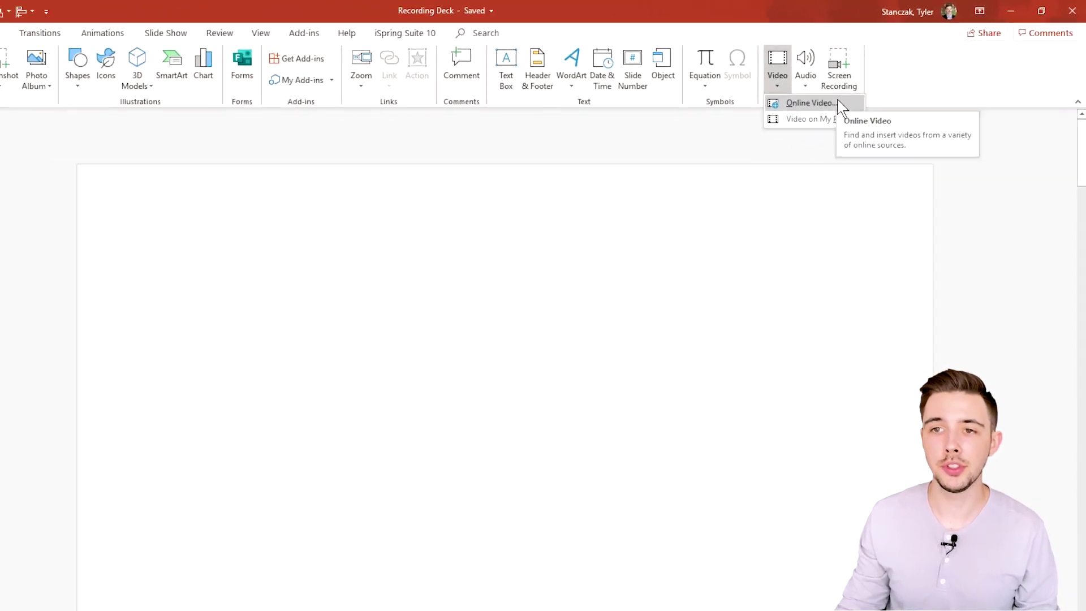
Choose Online Video and copy the YouTube bullet-points tutorial's link address from Chrome
left_click(839, 103)
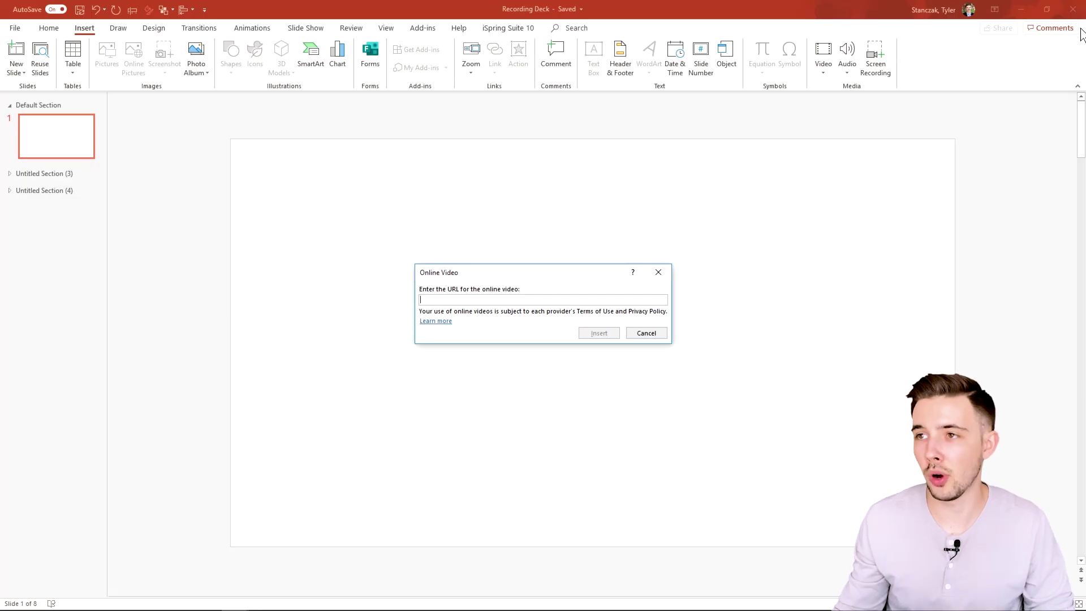
left_click_drag(1085, 121, 317, 65)
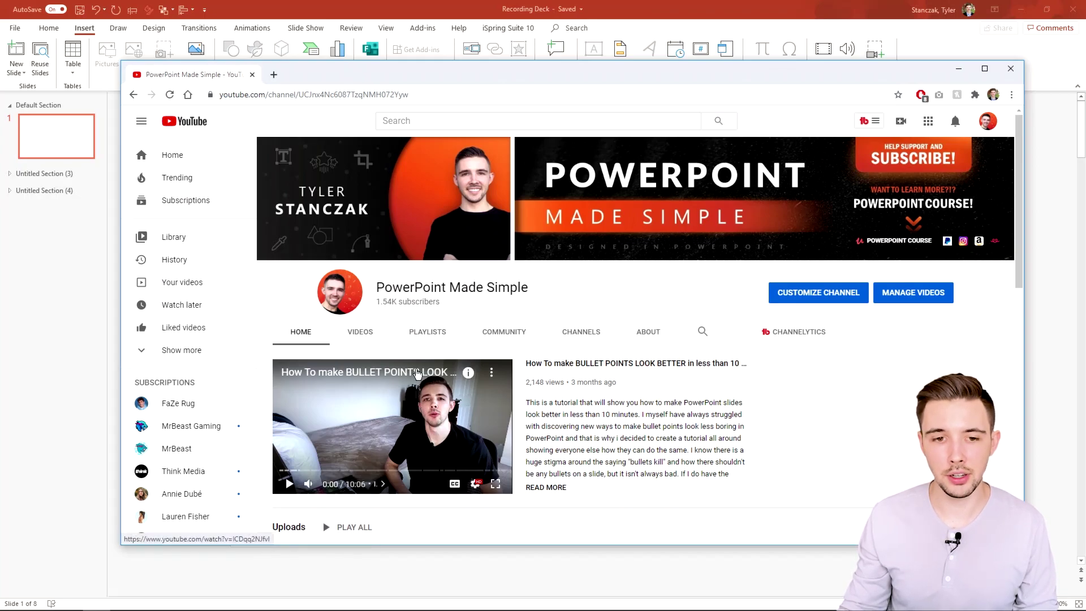
right_click(417, 374)
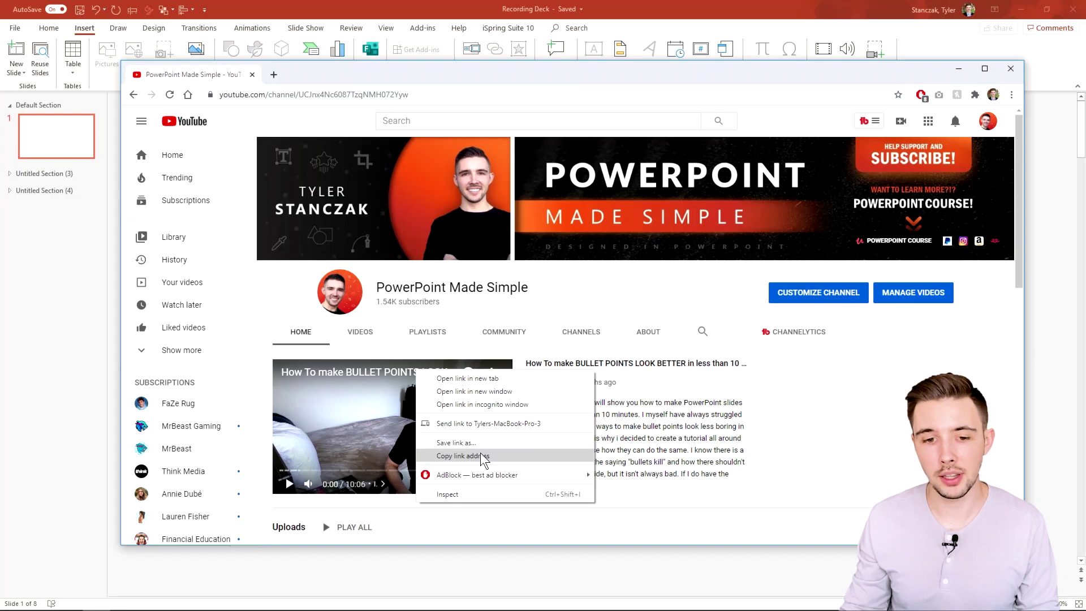
left_click(482, 455)
Paste the YouTube link into the URL field and insert the video onto the slide
left_click(958, 69)
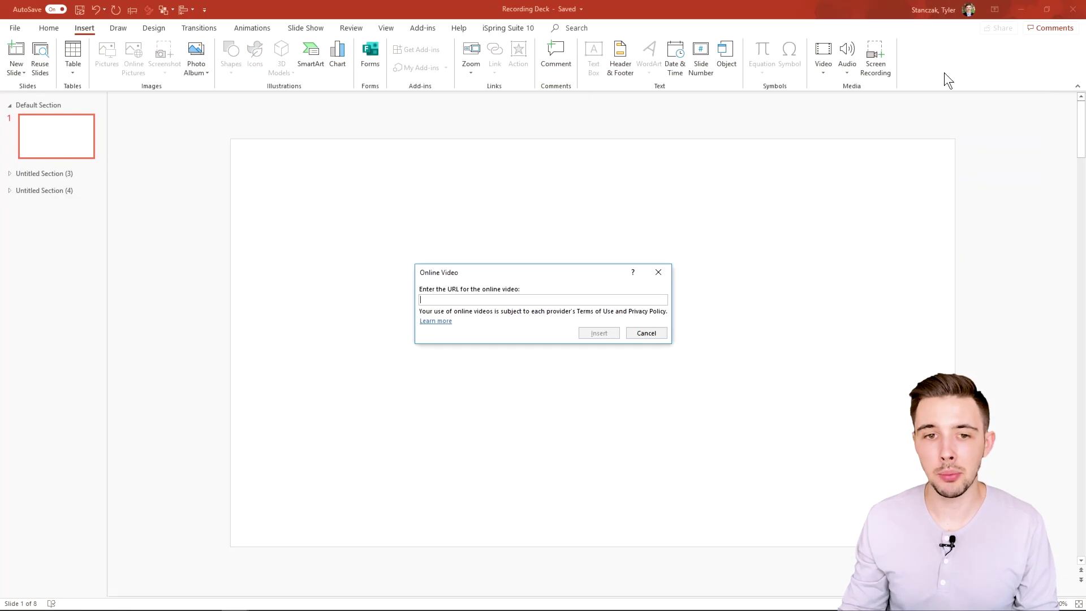
right_click(545, 296)
left_click(531, 327)
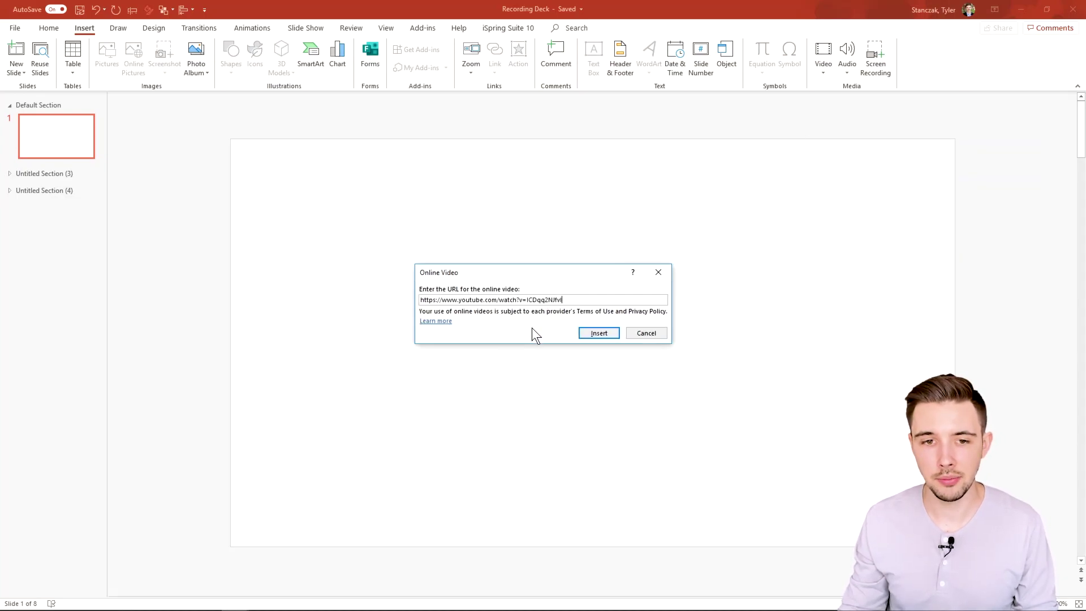
left_click(599, 333)
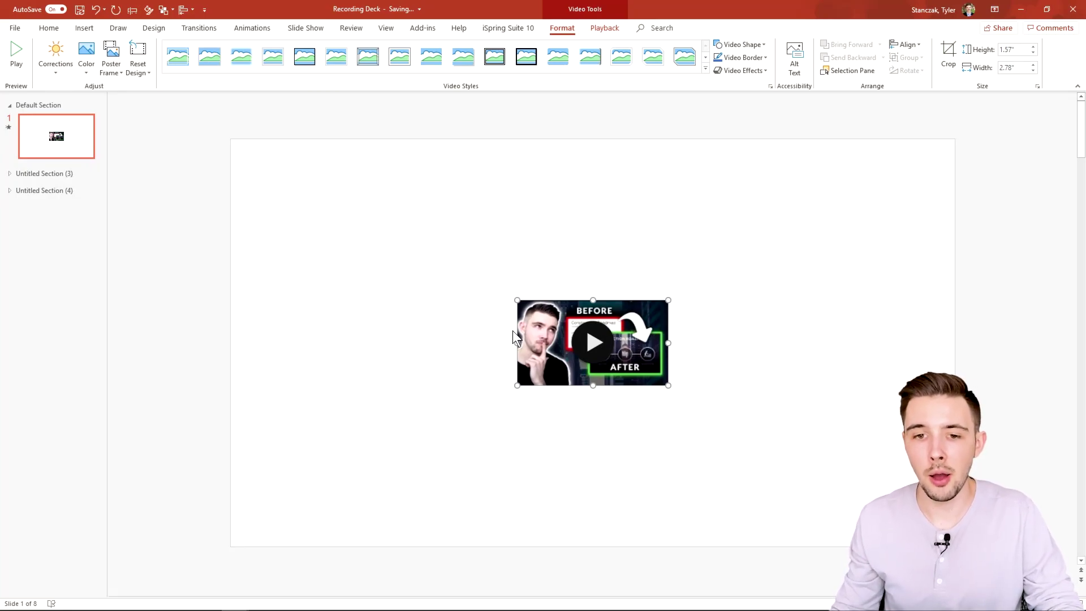
Resize the YouTube video and move it to the slide's top-left area
left_click_drag(667, 299, 845, 196)
left_click_drag(795, 232, 538, 200)
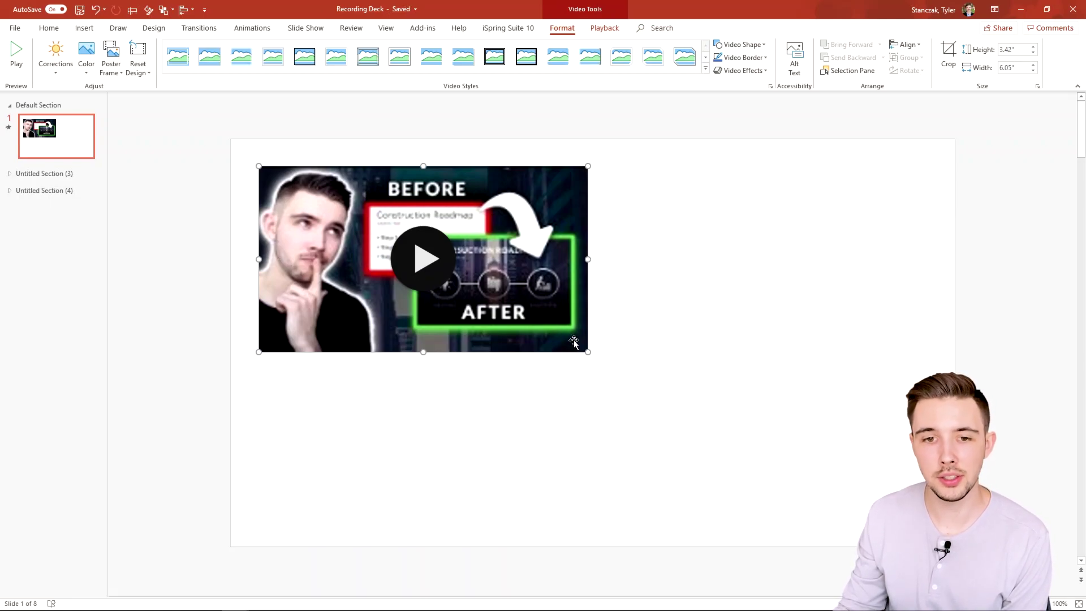
left_click_drag(587, 351, 678, 403)
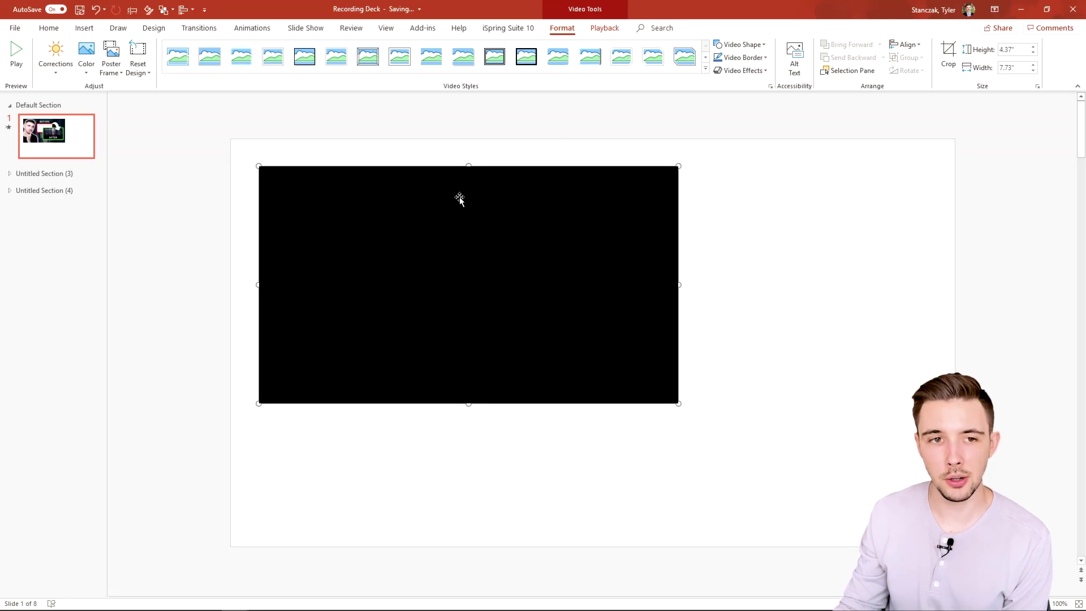
Preview the video with play and pause, then start the slide show
left_click(464, 286)
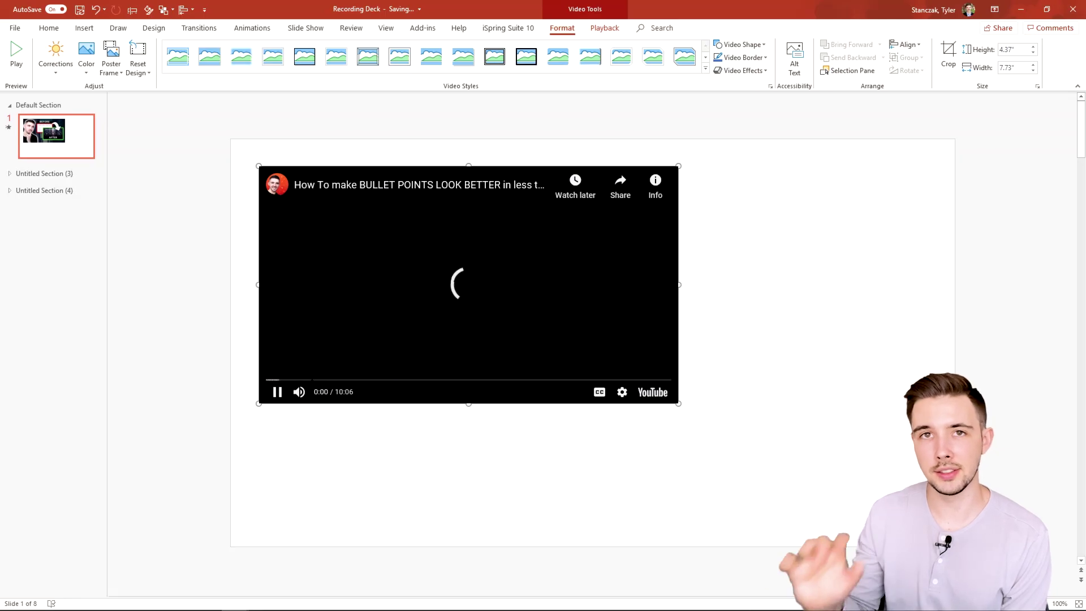
left_click(338, 324)
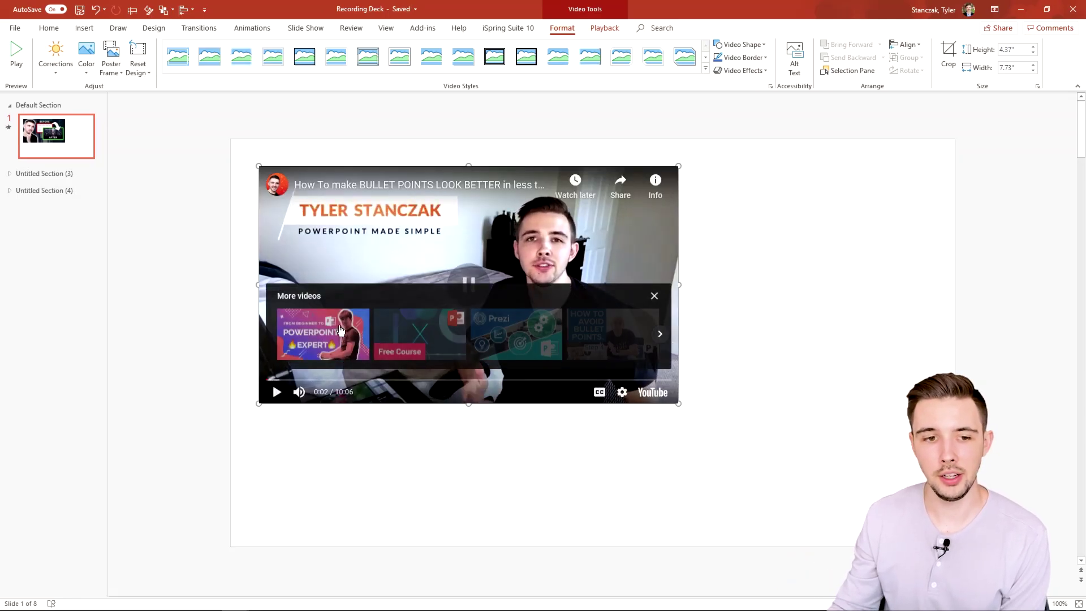
left_click(654, 297)
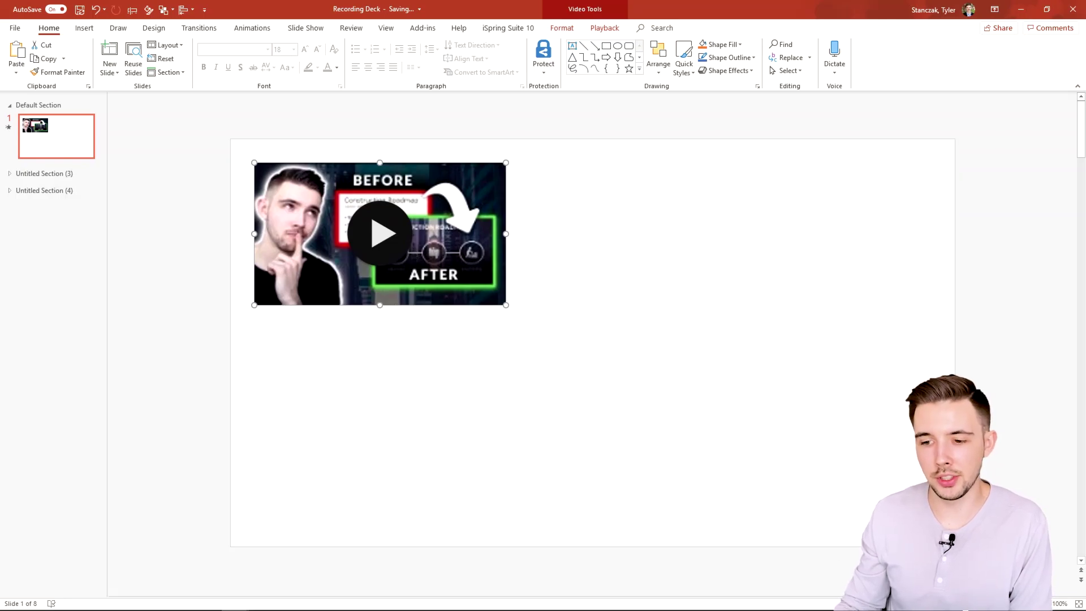
key("F5")
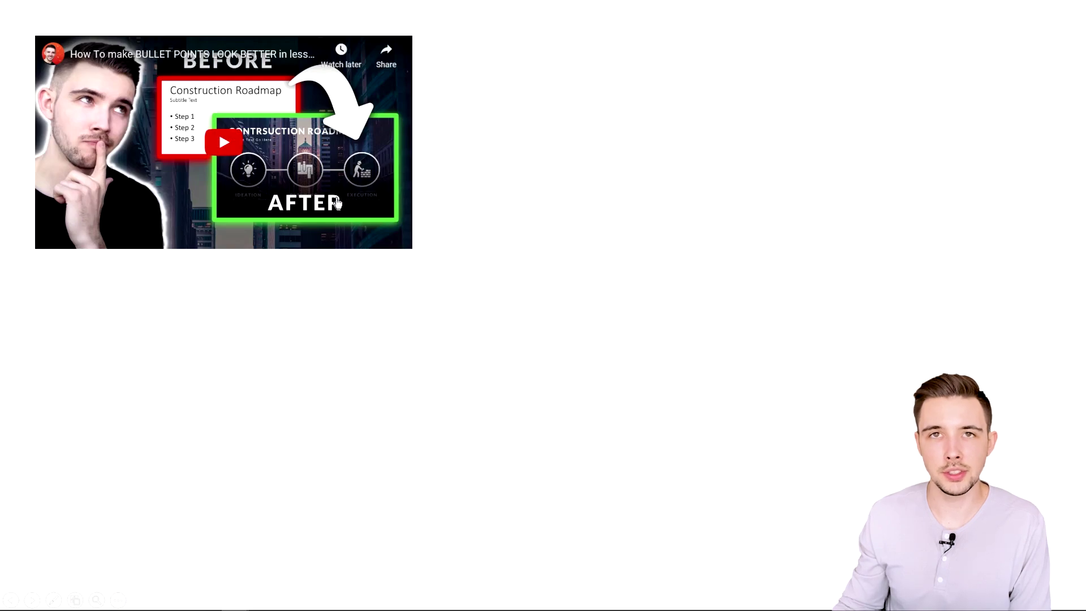
left_click(220, 143)
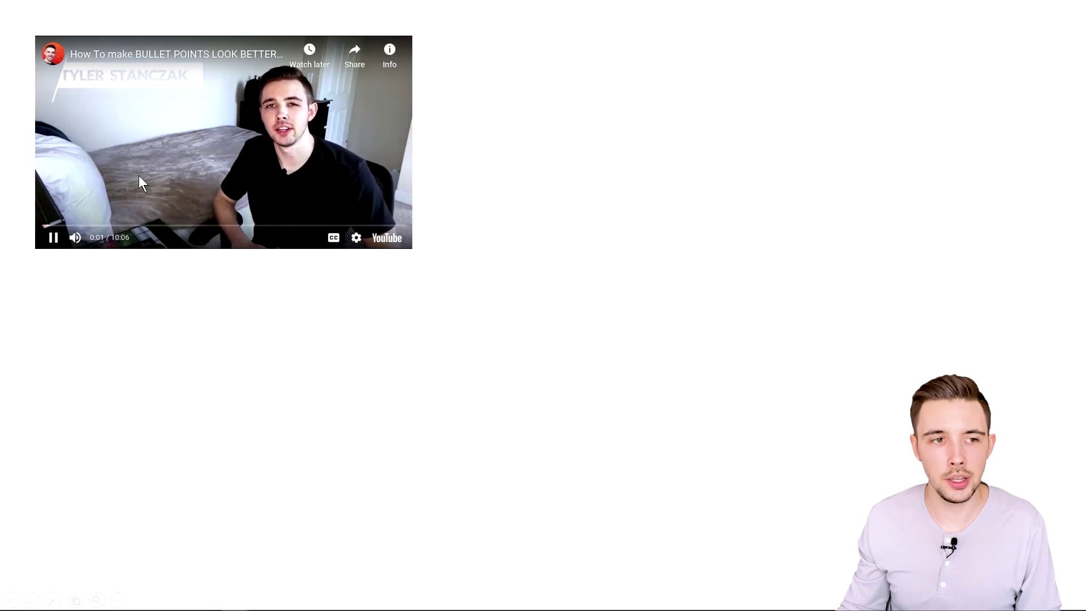
left_click(139, 177)
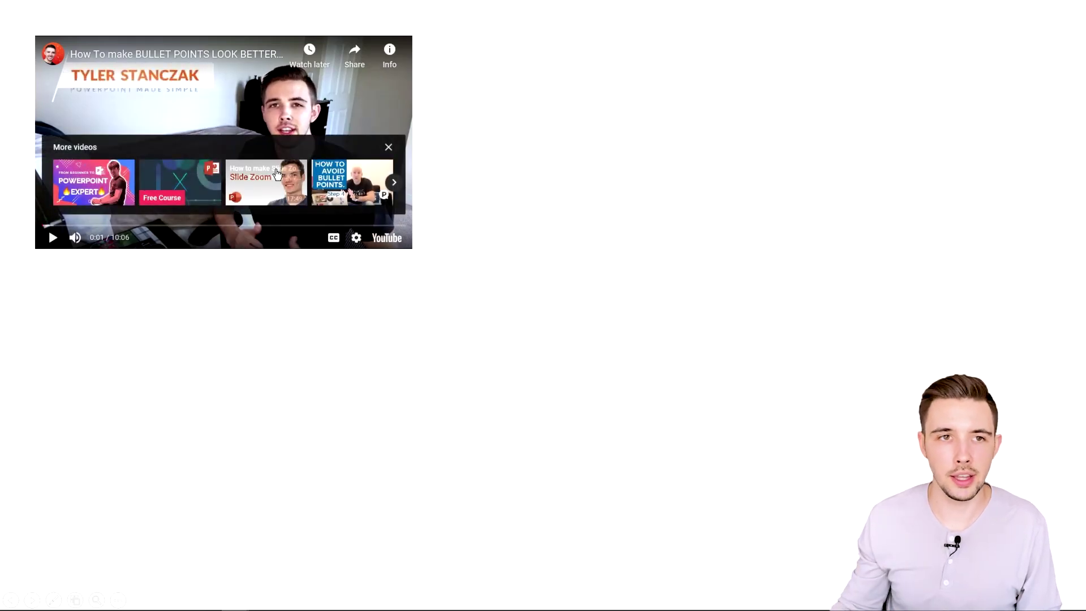
key("Escape")
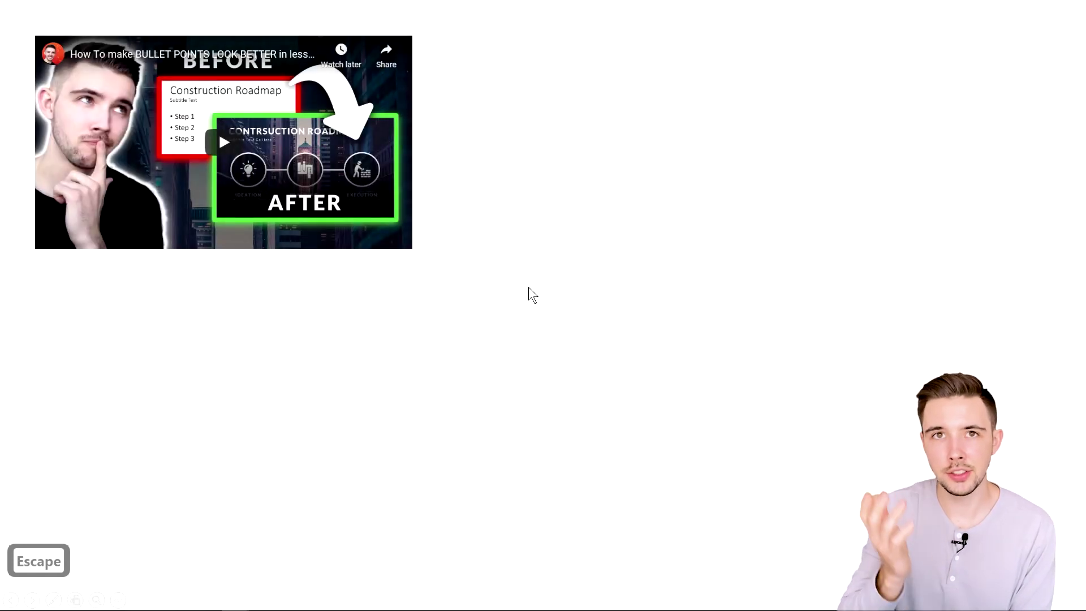
key("Escape")
key("Escape")
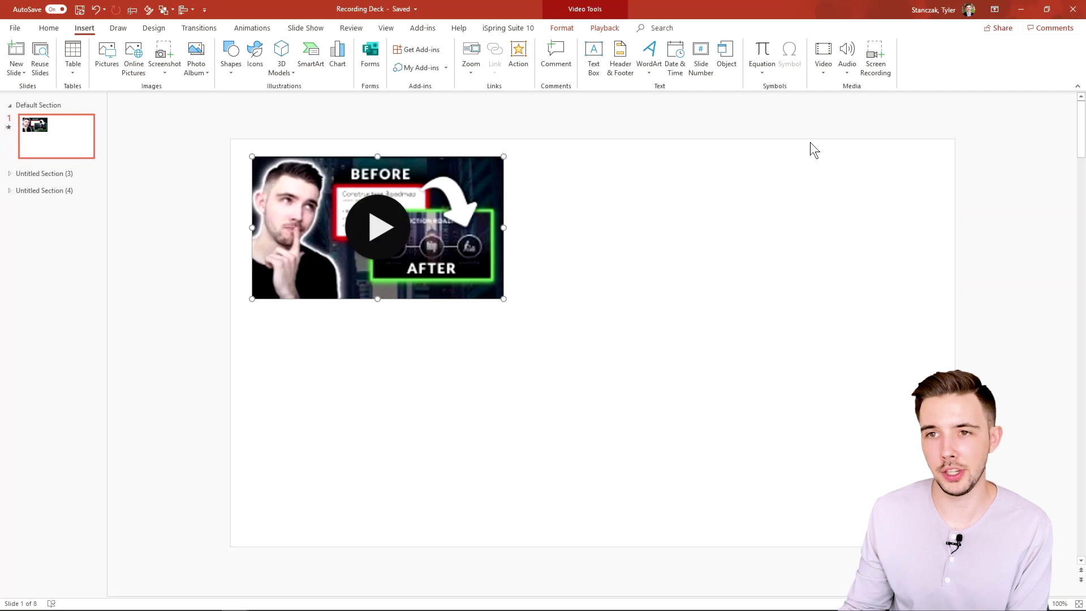
Deselect the video and choose Record Audio from the Insert tab's Audio menu
left_click(798, 182)
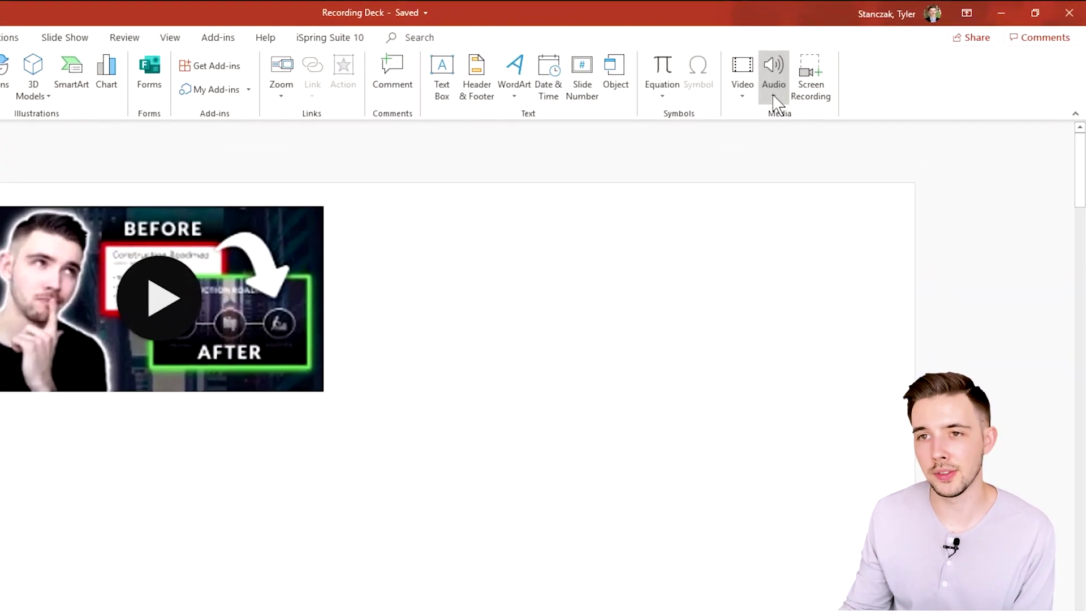
left_click(773, 96)
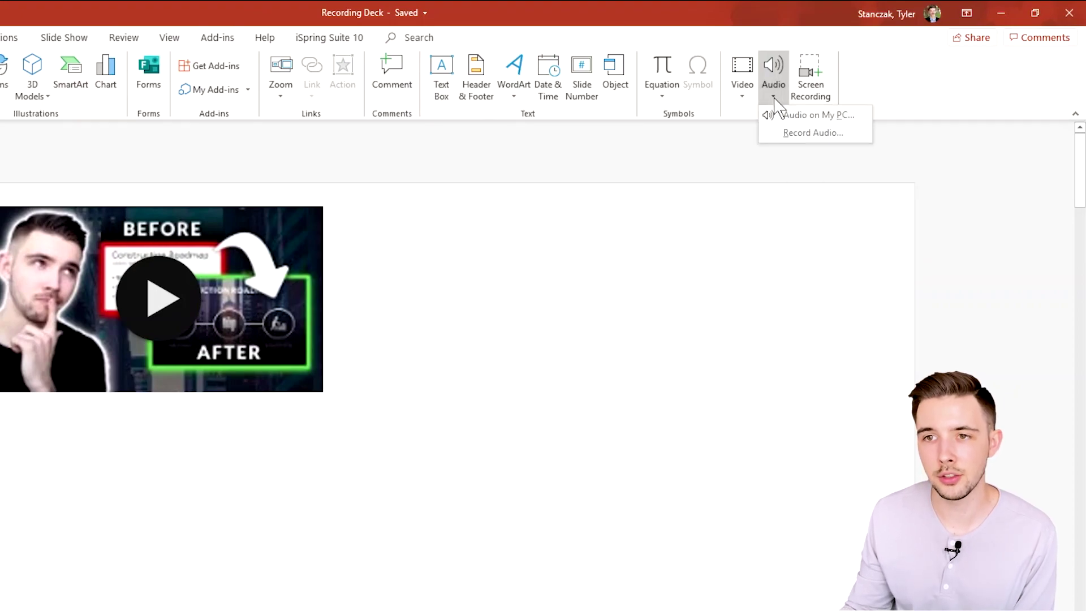
left_click(809, 133)
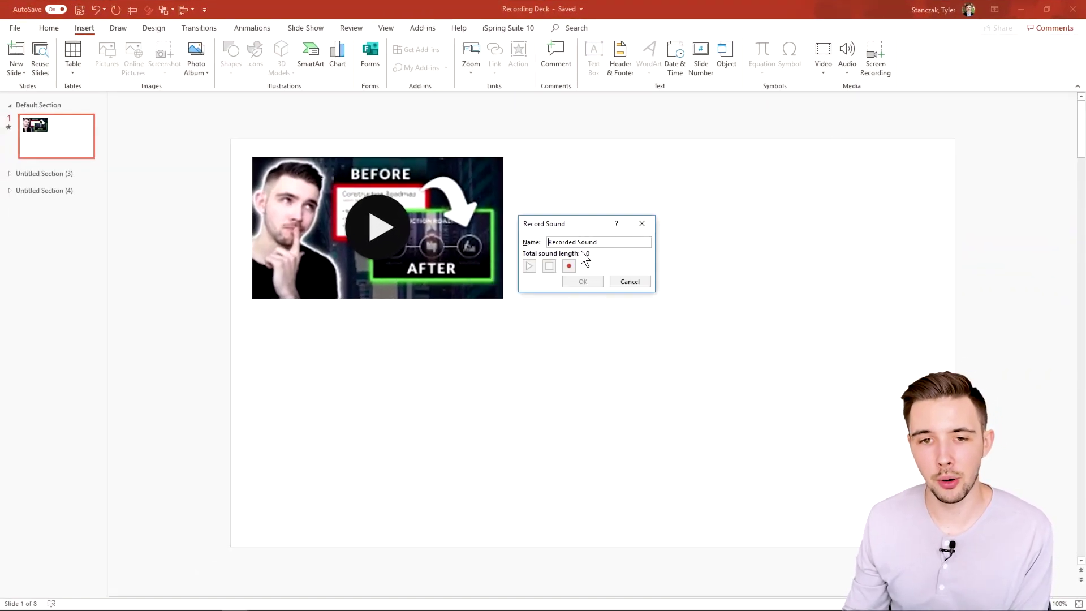
Name the sound 'Test Recording', record a clip and play it back
triple_click(565, 238)
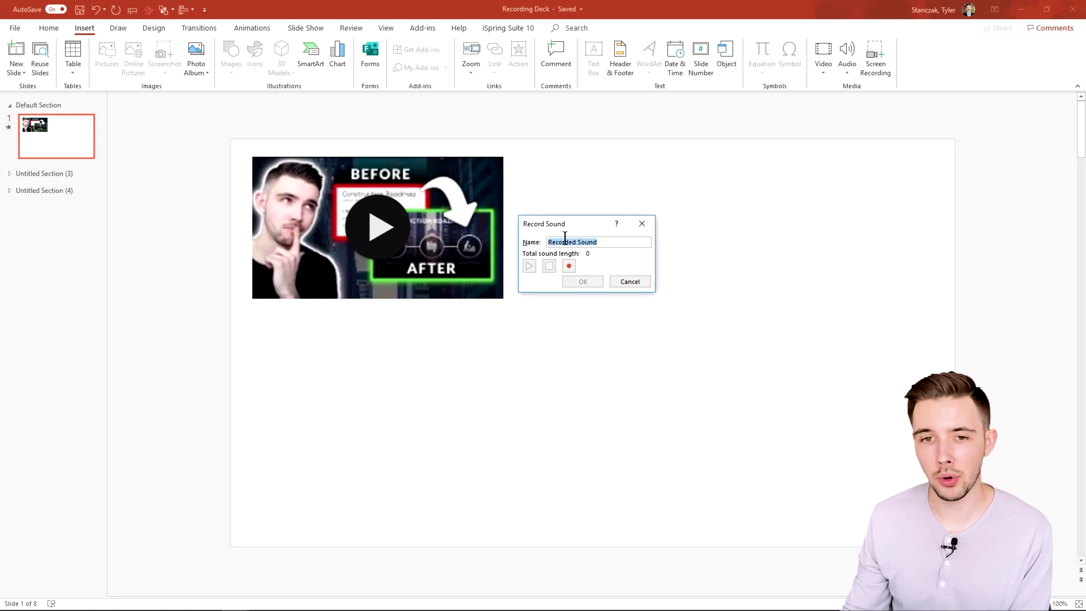
type("Test Recording")
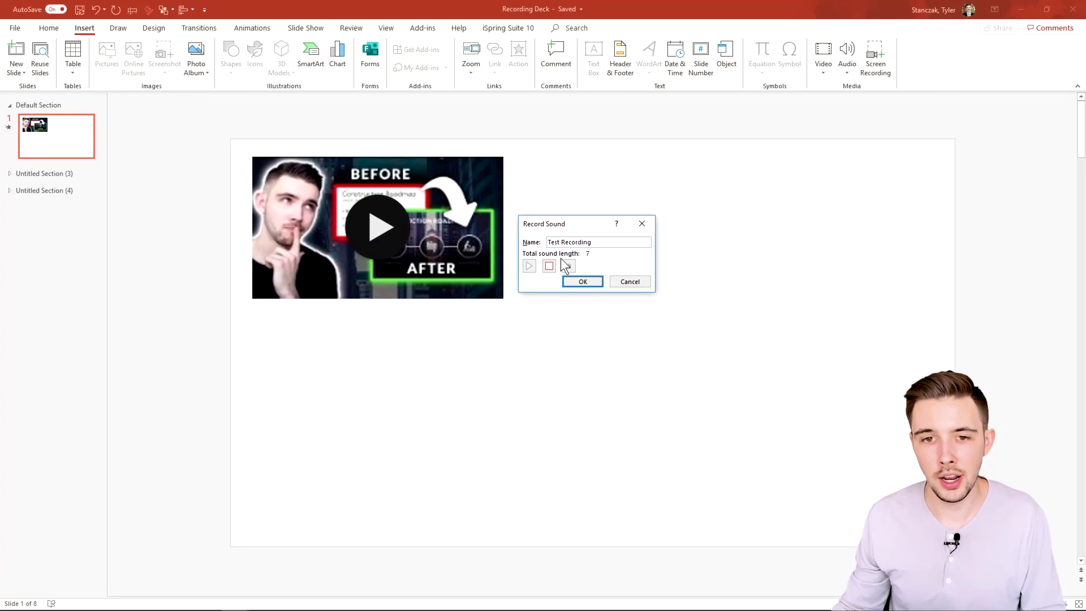
left_click(548, 266)
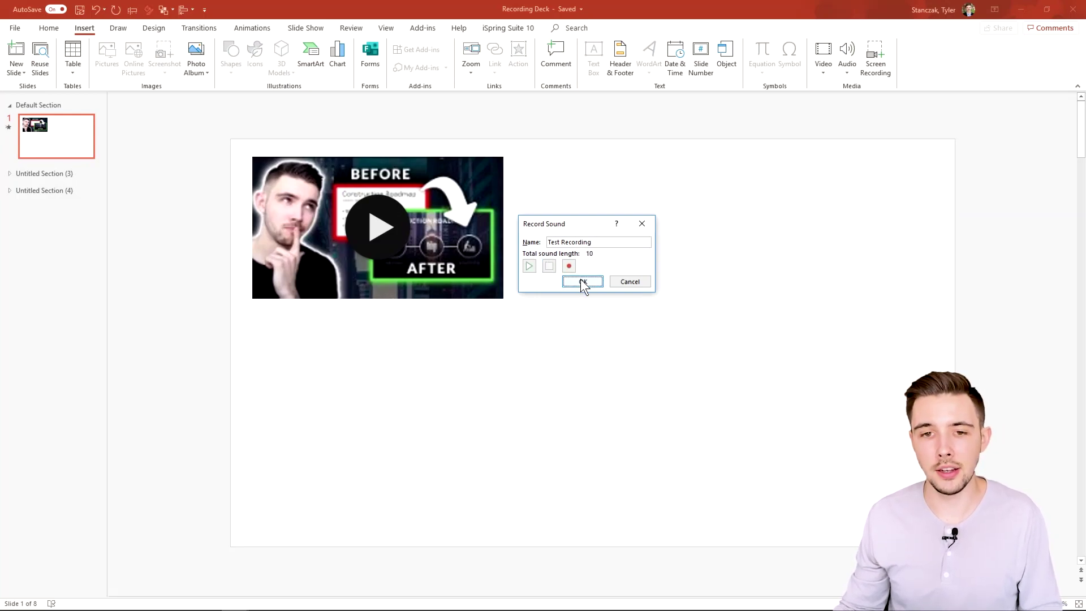
left_click(534, 265)
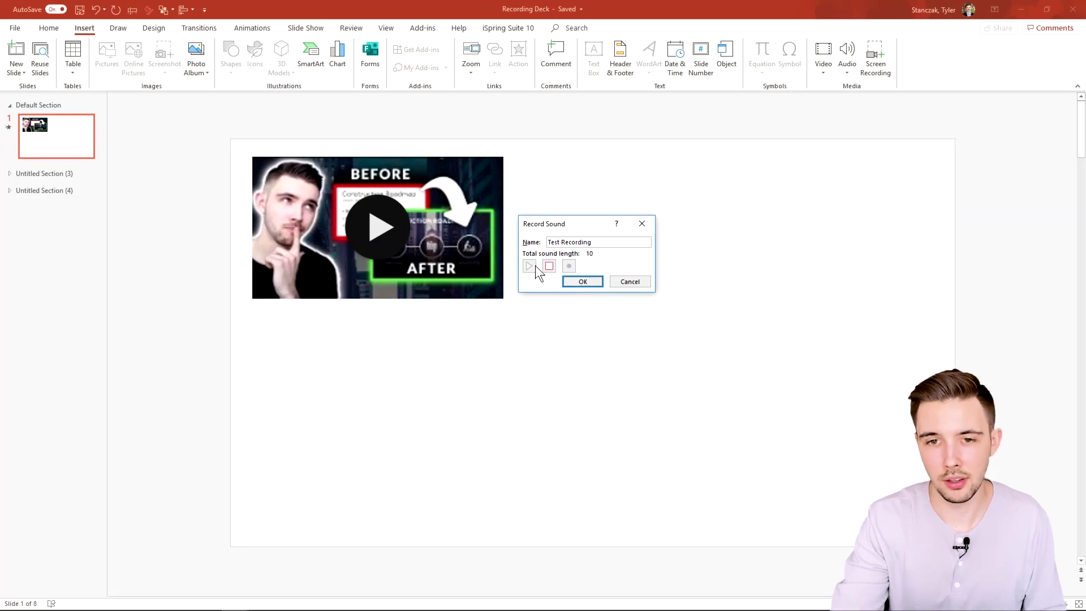
key("XF86AudioRaiseVolume")
key("XF86AudioRaiseVolume")
key("XF86AudioRaiseVolume")
key("XF86AudioRaiseVolume")
key("XF86AudioRaiseVolume")
key("XF86AudioRaiseVolume")
key("XF86AudioRaiseVolume")
key("XF86AudioRaiseVolume")
key("XF86AudioRaiseVolume")
key("XF86AudioRaiseVolume")
key("XF86AudioRaiseVolume")
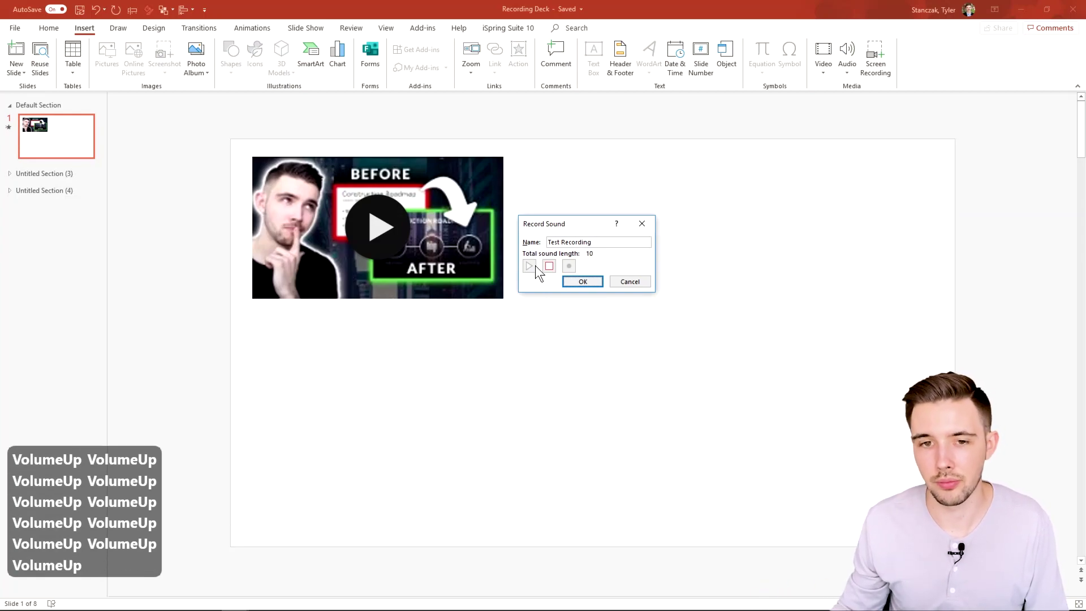
left_click(548, 266)
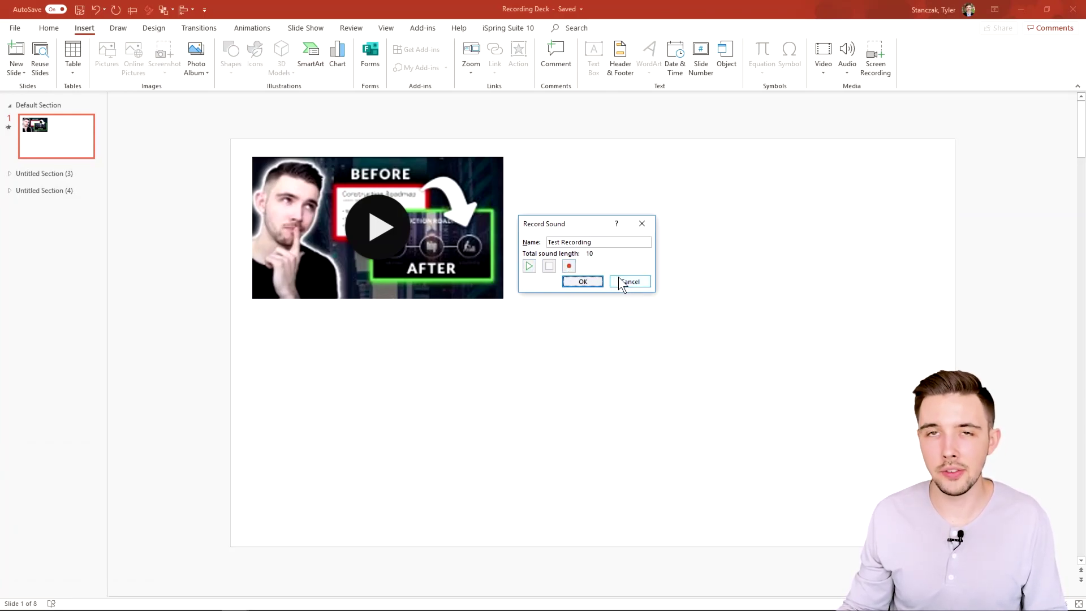
Re-record and replay the clip, insert it, and move its icon near the slide bottom
left_click(569, 267)
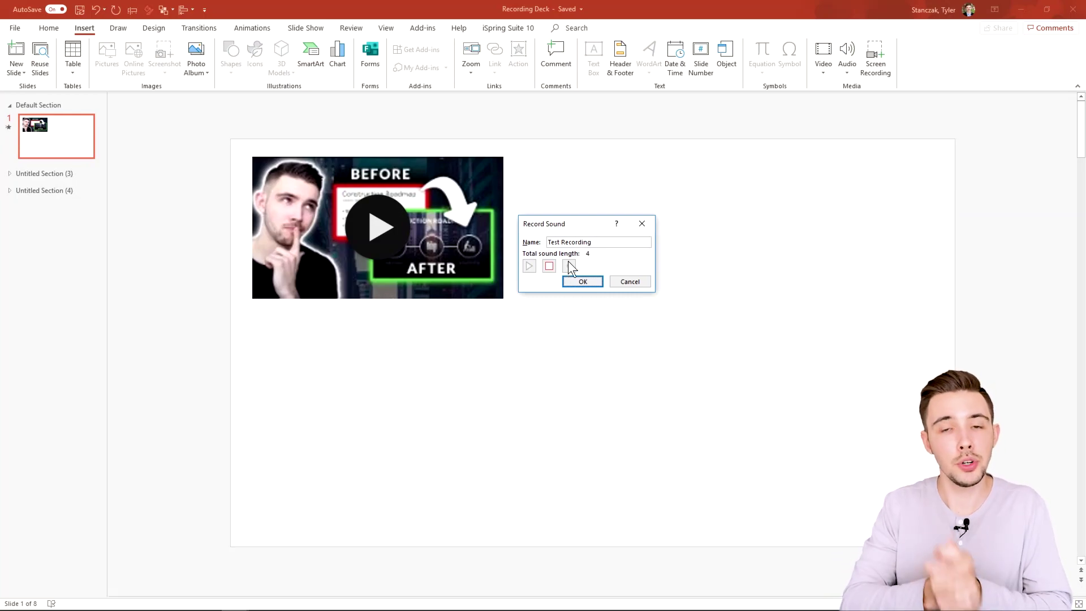
left_click(548, 266)
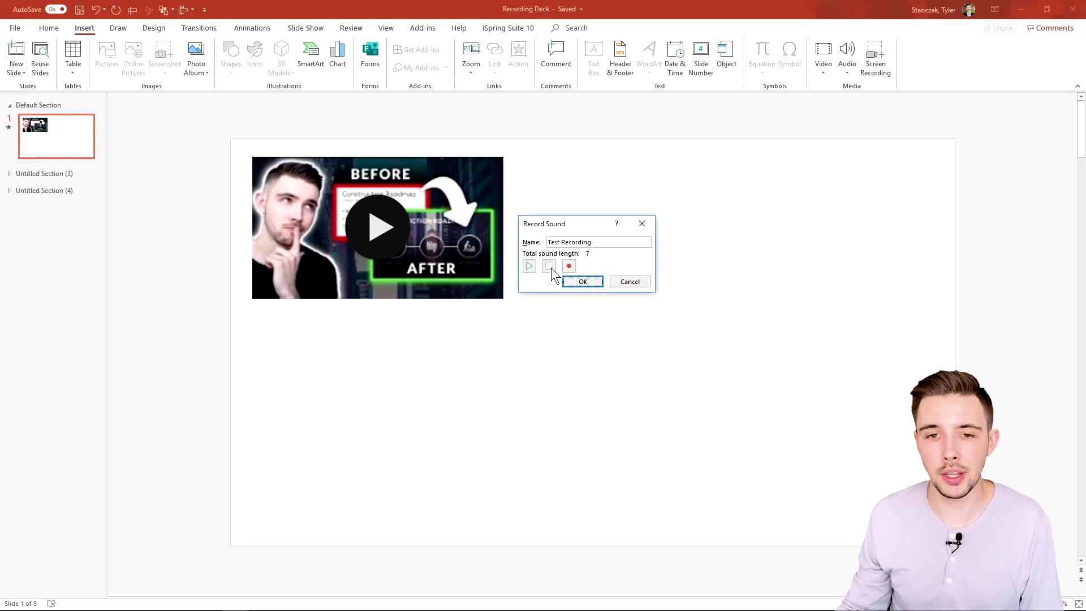
left_click(528, 265)
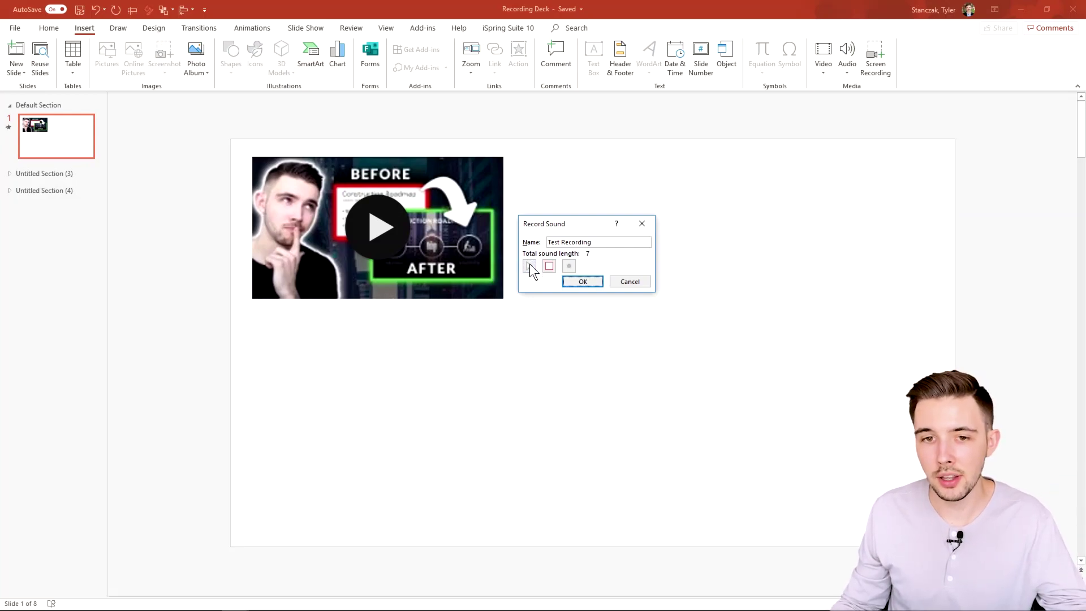
left_click(549, 266)
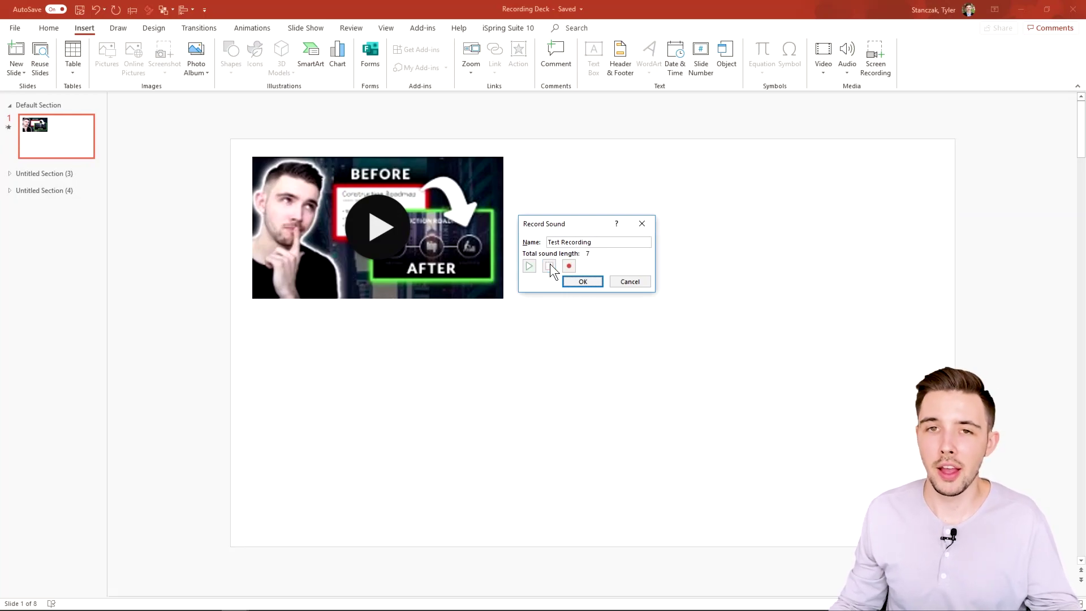
left_click(582, 281)
left_click_drag(588, 339, 481, 496)
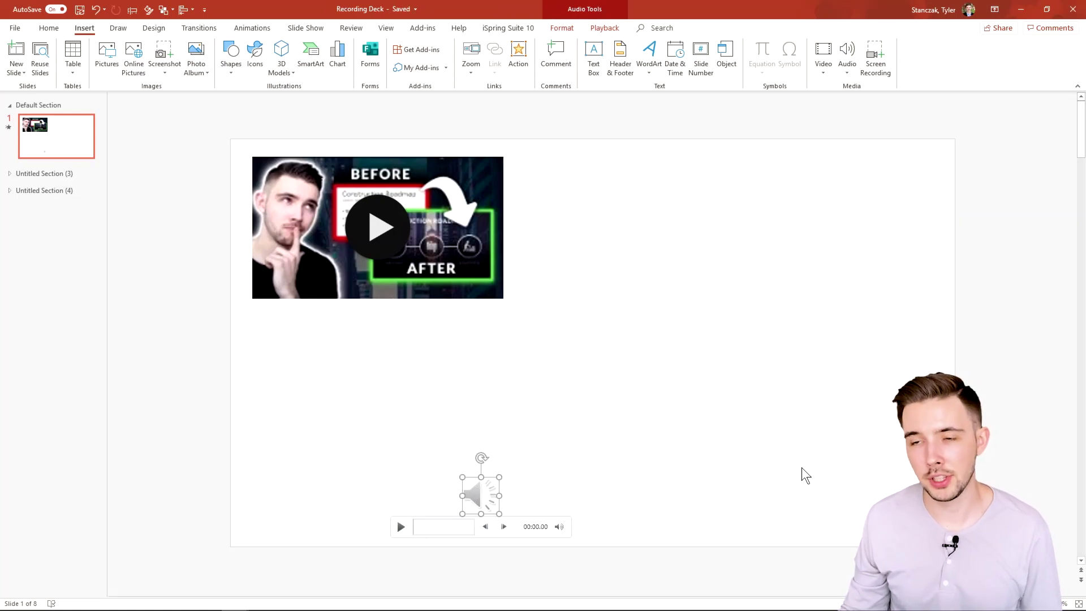
key("F5")
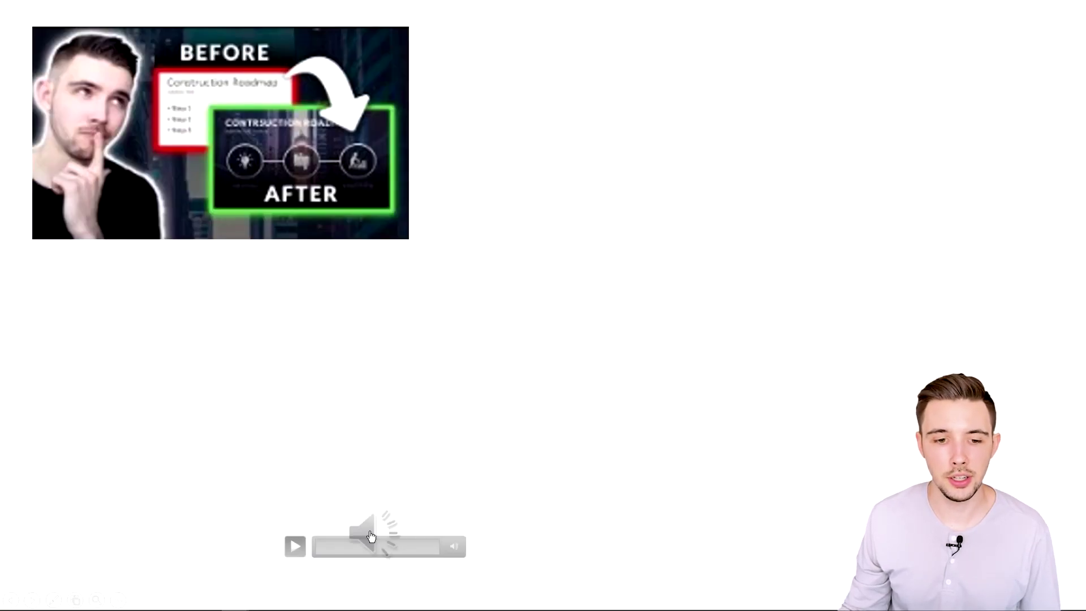
left_click(291, 550)
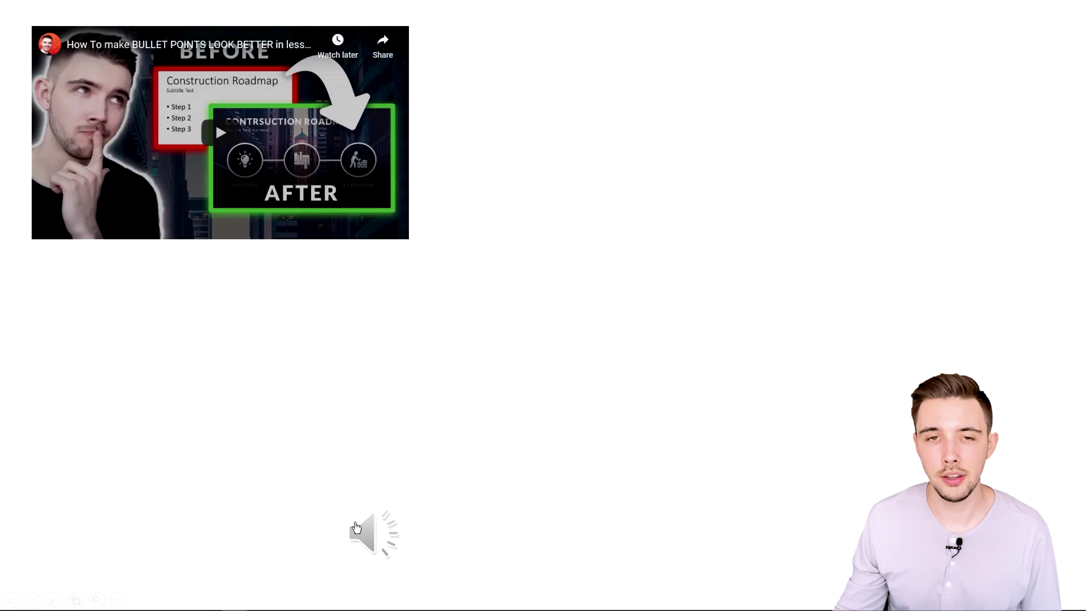
mouse_move(302, 552)
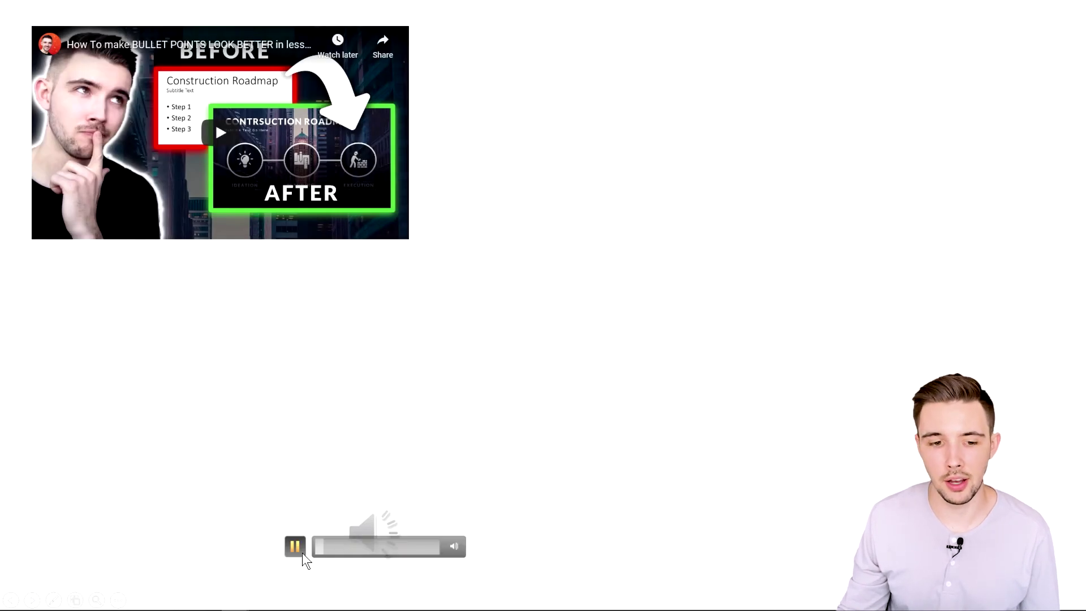
key("Escape")
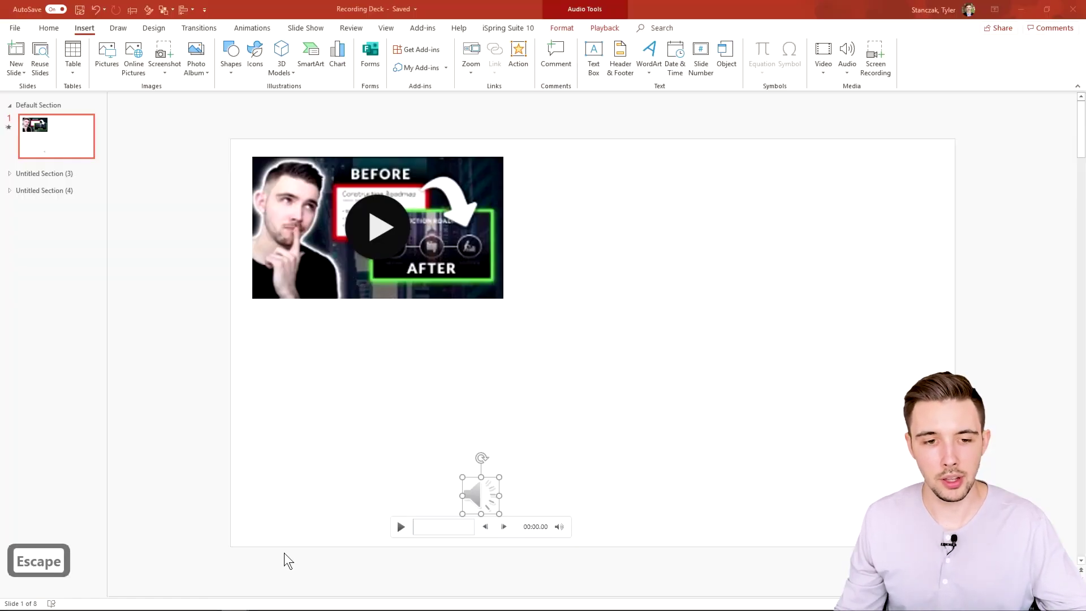
key("Escape")
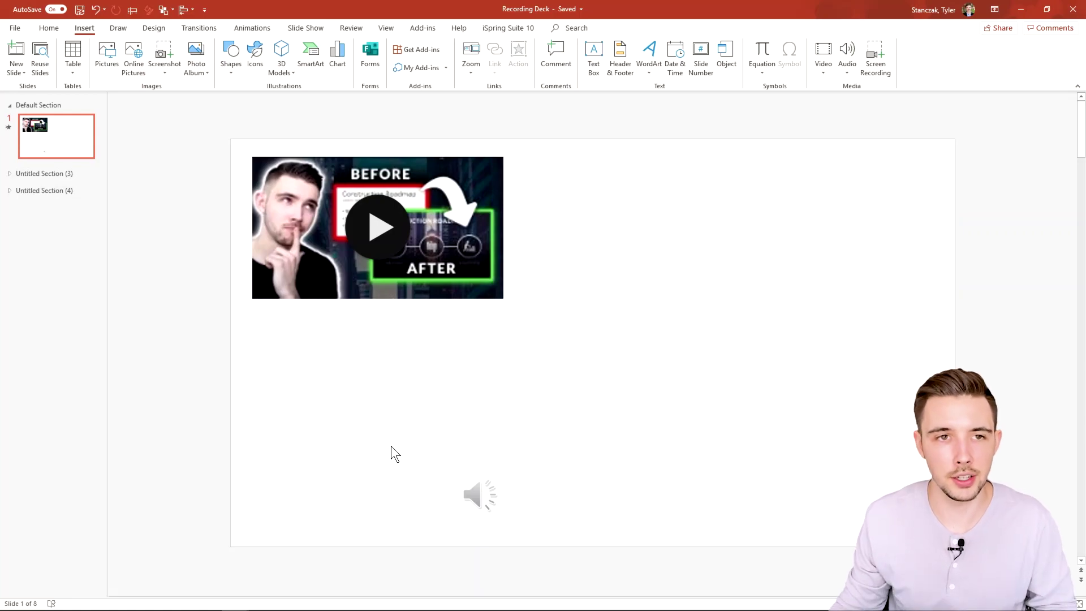
left_click(480, 495)
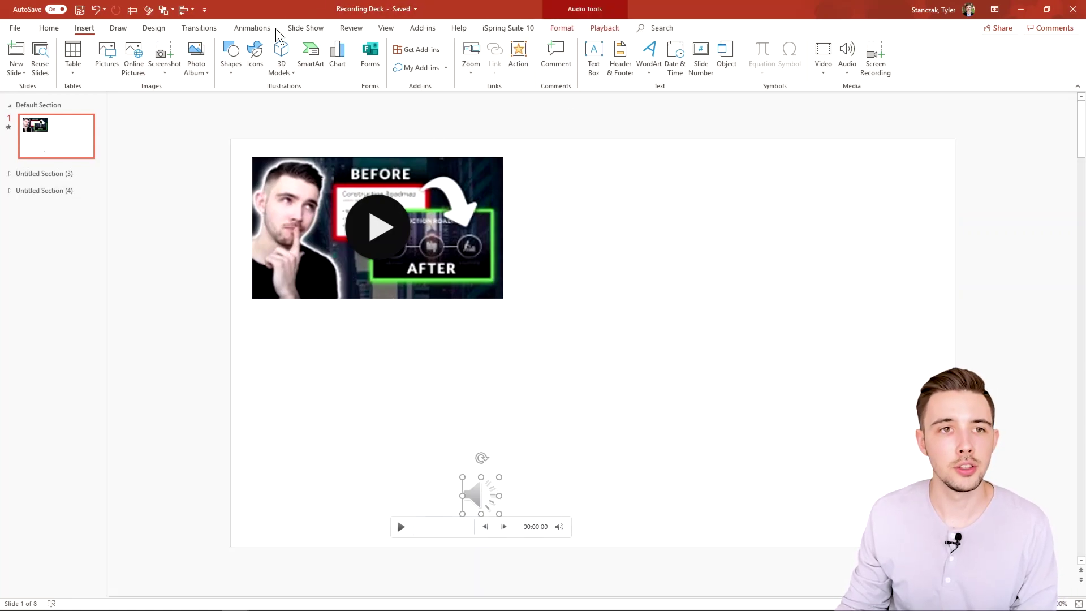
In the Animation Pane, set Test Recording, Online Media and its trigger to Start With Previous
left_click(261, 33)
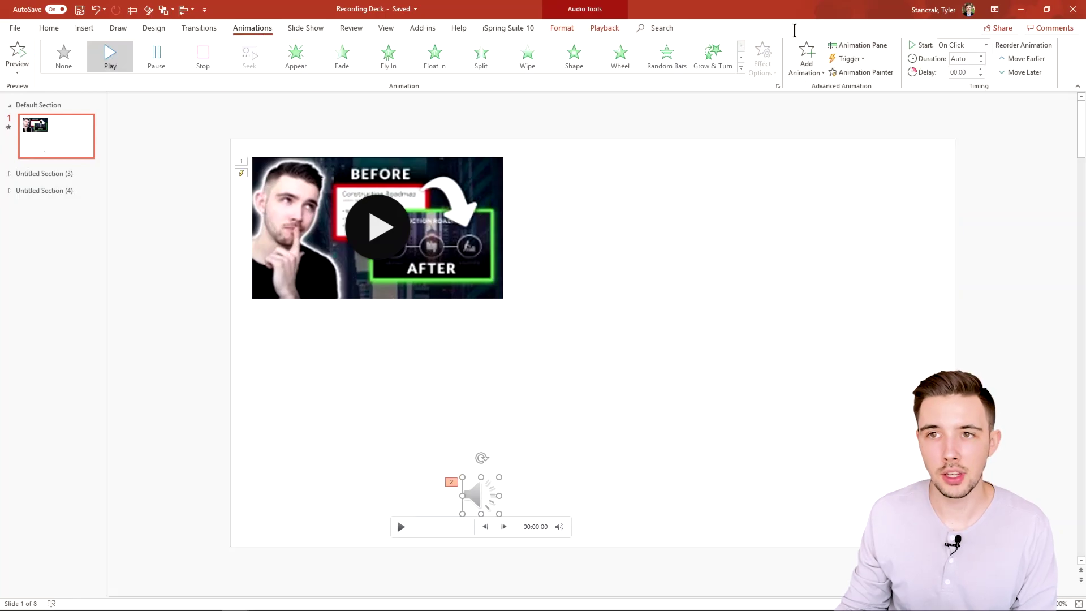
left_click(857, 45)
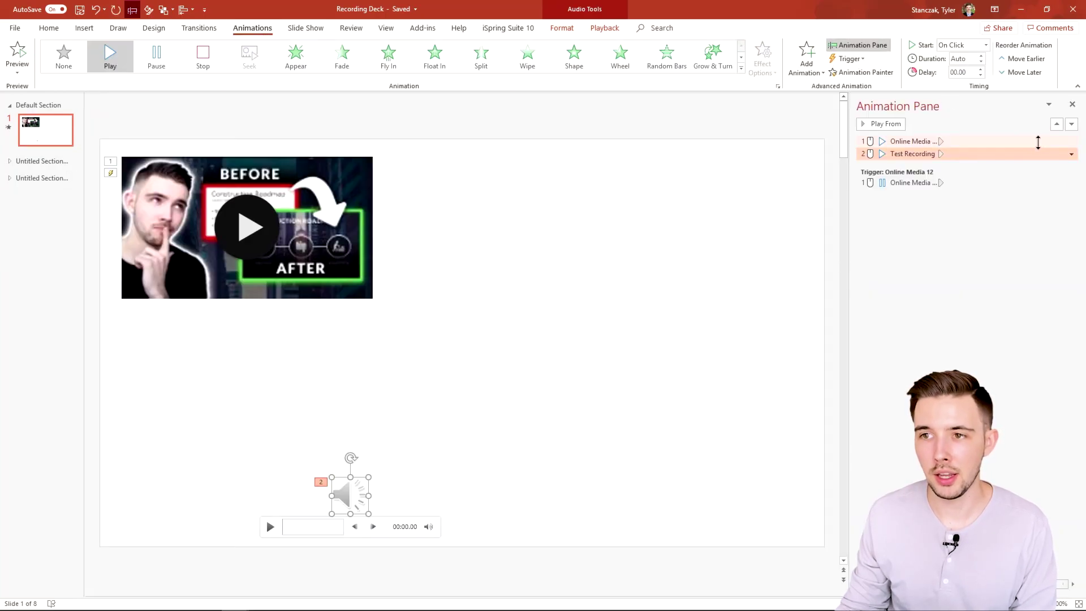
left_click(1071, 154)
left_click(1058, 180)
left_click(1044, 141)
left_click(1072, 141)
left_click(1052, 168)
left_click(1040, 182)
left_click(1071, 182)
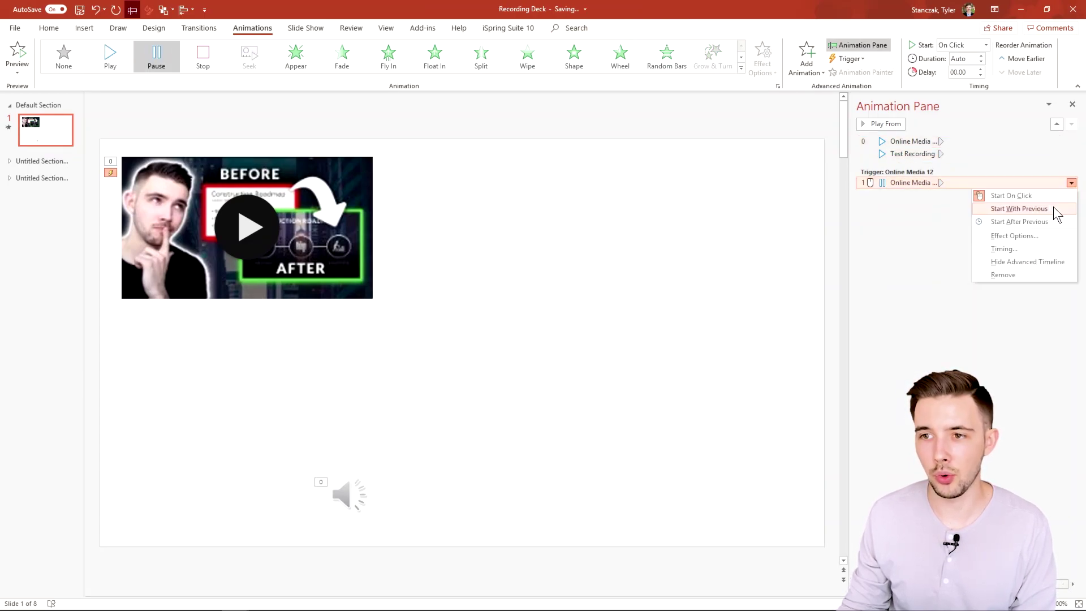
left_click(1055, 213)
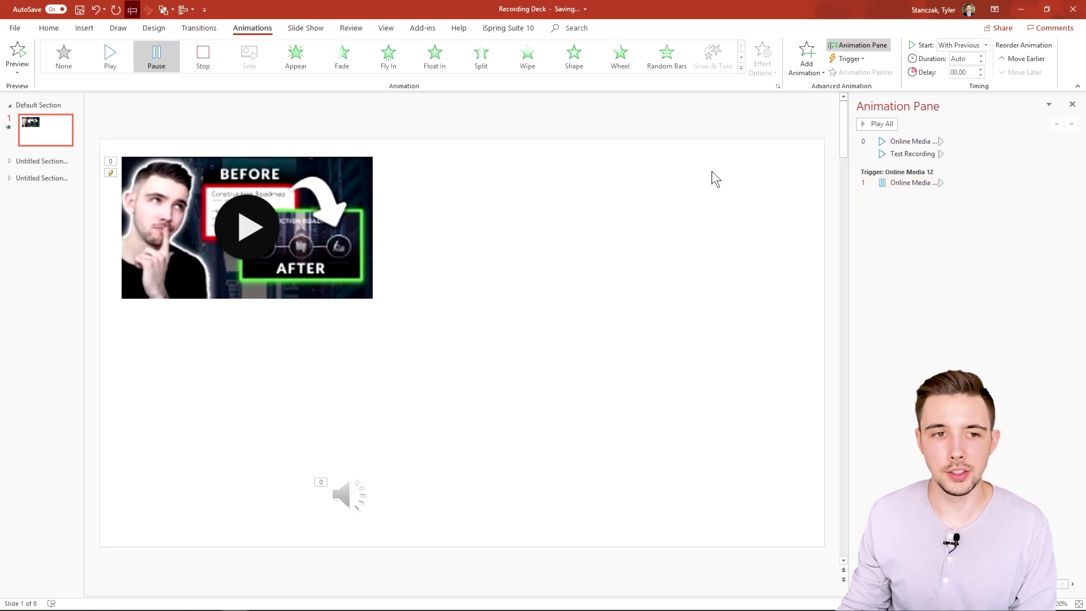
Review the video and Test Recording selections, then start the slide show to test autoplay
left_click(311, 196)
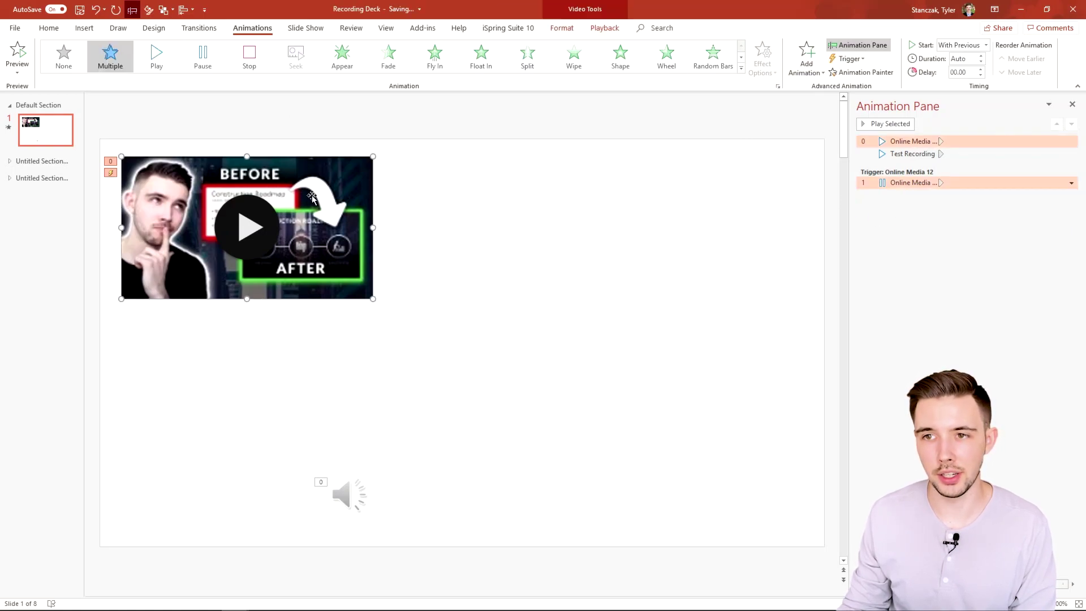
left_click(913, 153)
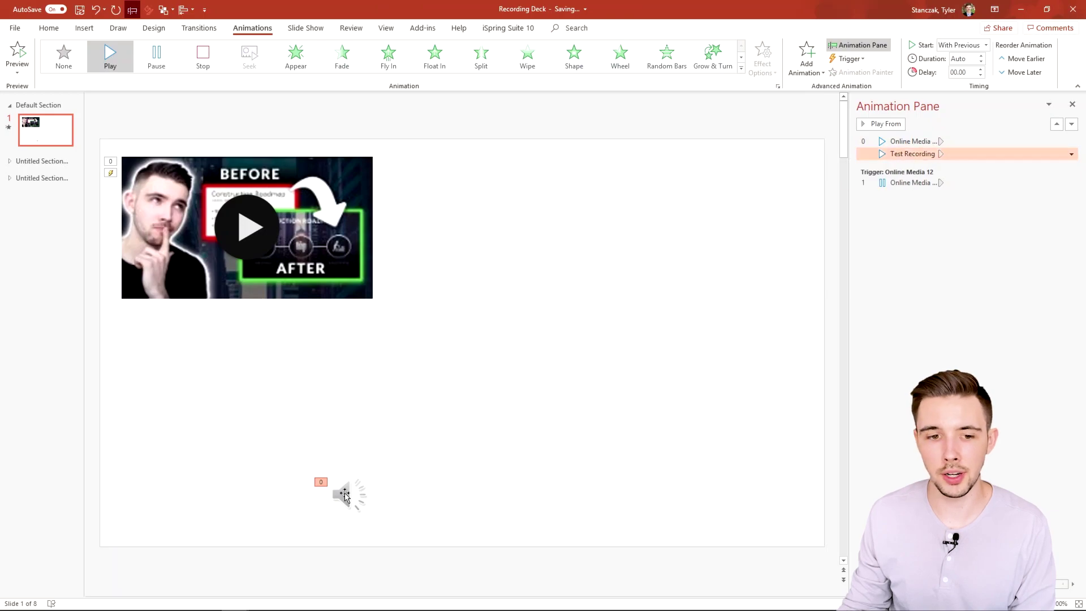
key("Escape")
key("Escape")
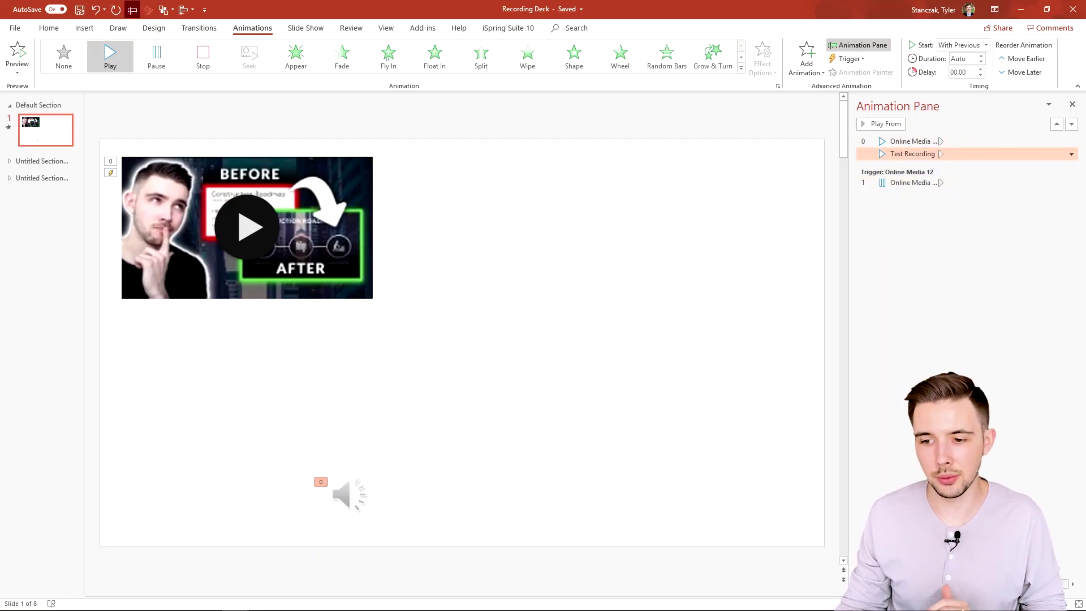
key("F5")
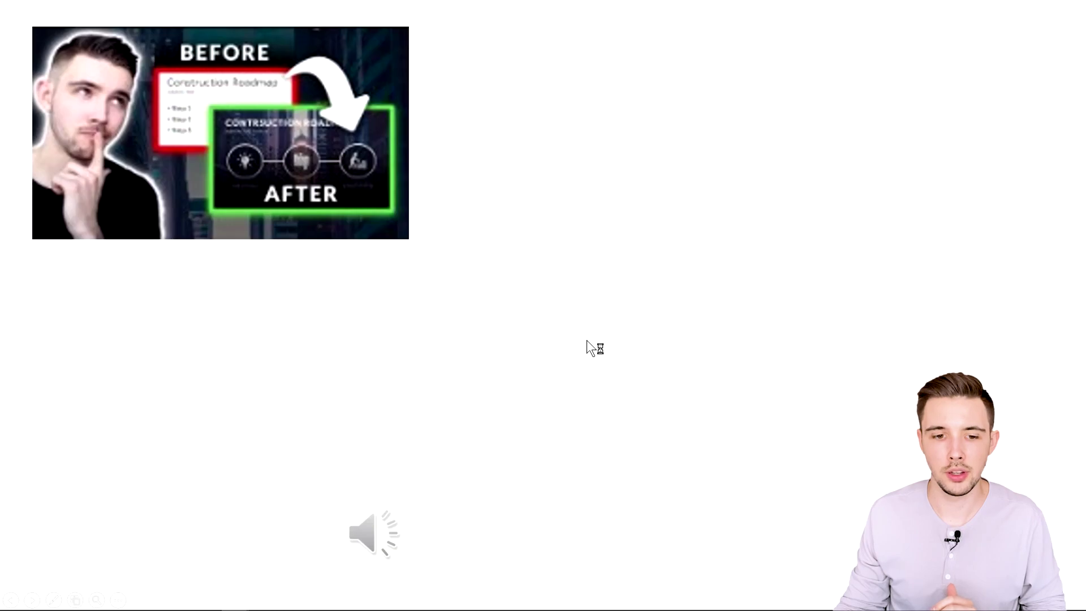
Pause the autoplaying audio clip, then stop the video and exit the slide show
mouse_move(368, 542)
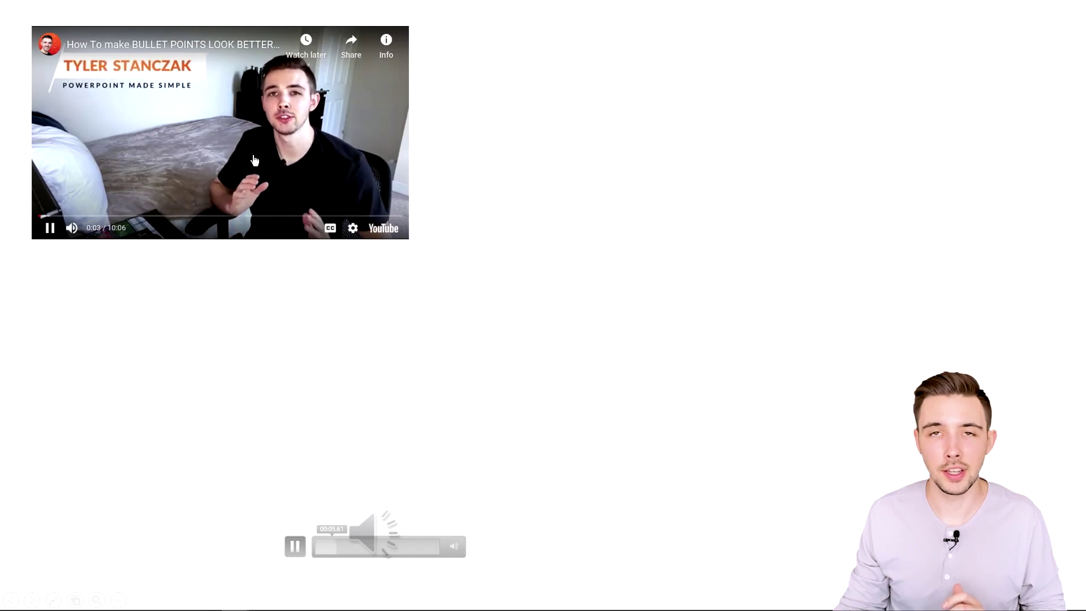
left_click(295, 546)
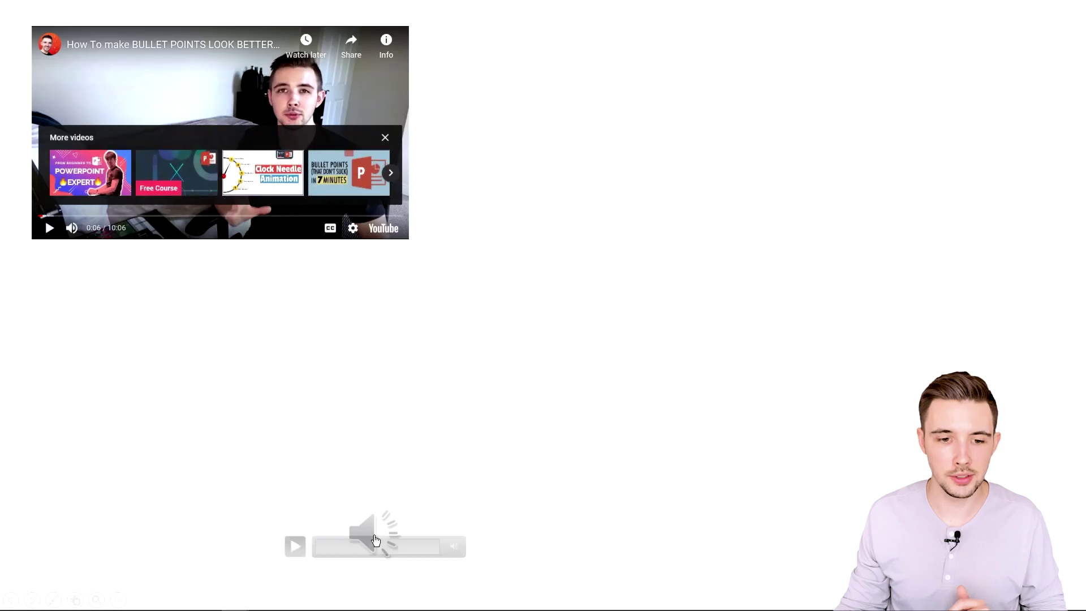
key("Escape")
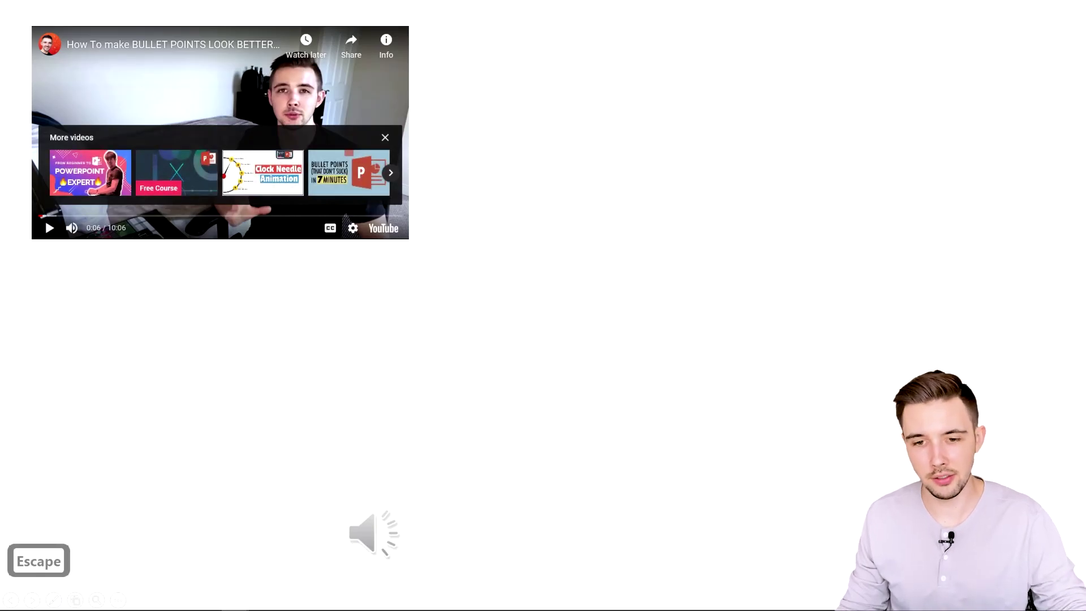
key("Escape")
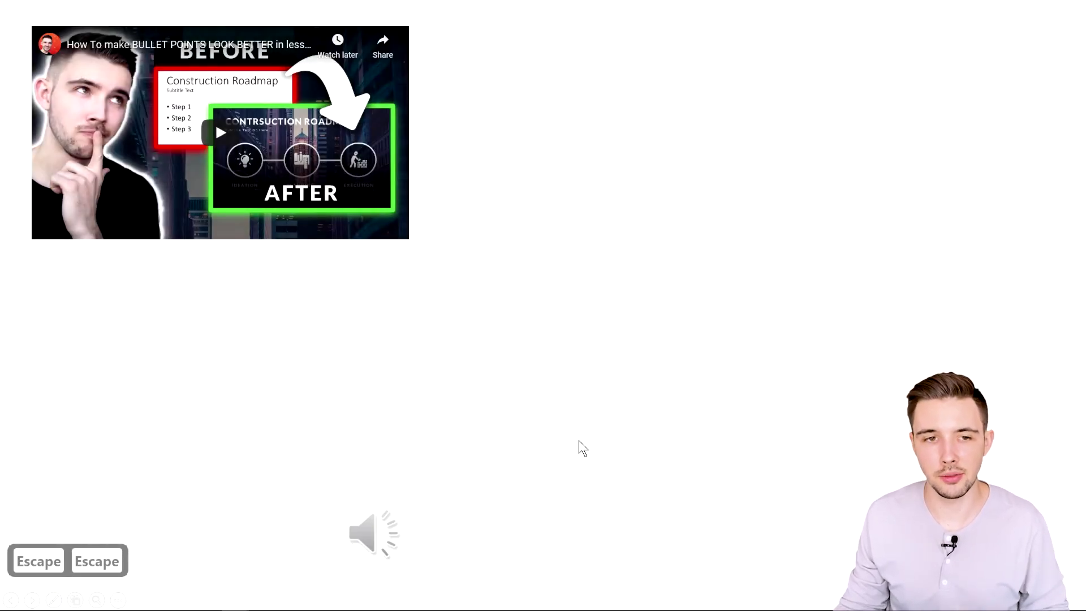
key("Escape")
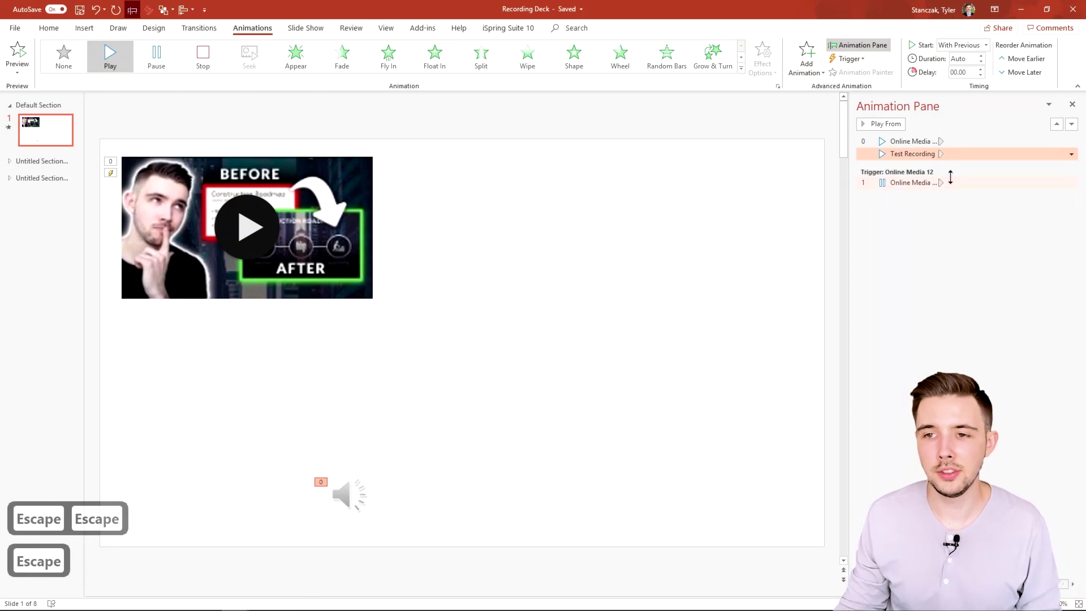
Select the Online Media trigger row in the Animation Pane and switch to the Insert tab
left_click(950, 180)
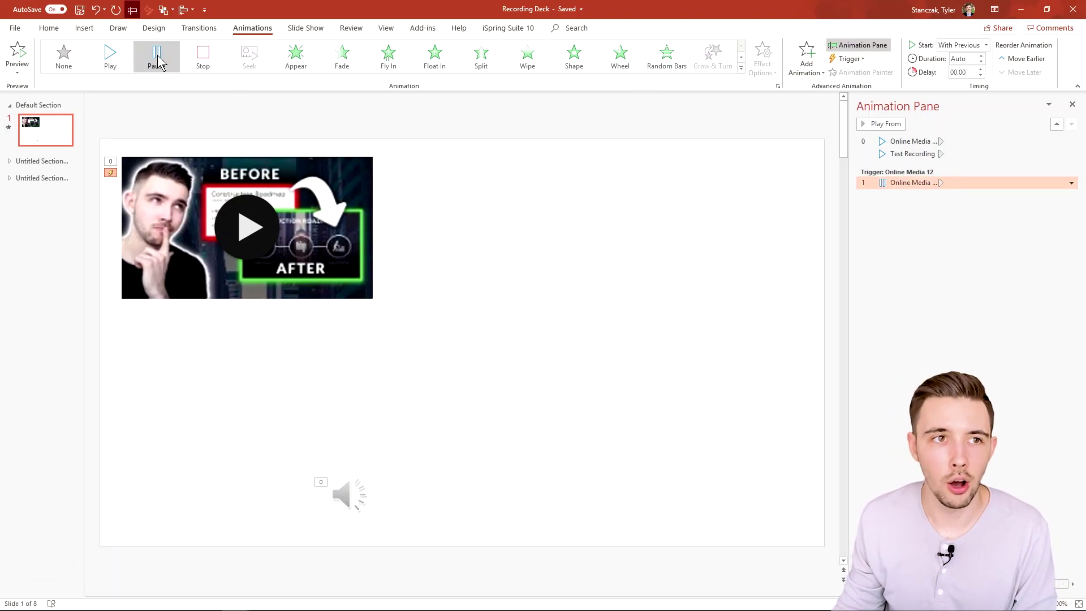
left_click(85, 30)
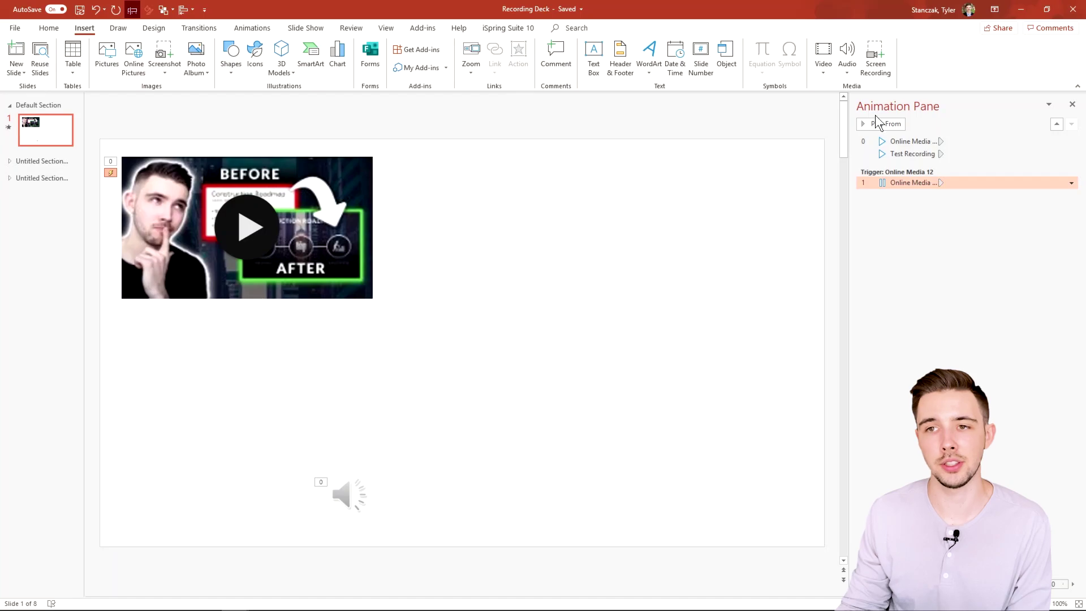
Start a Screen Recording of the full slide area with audio and pointer capture on
left_click(877, 54)
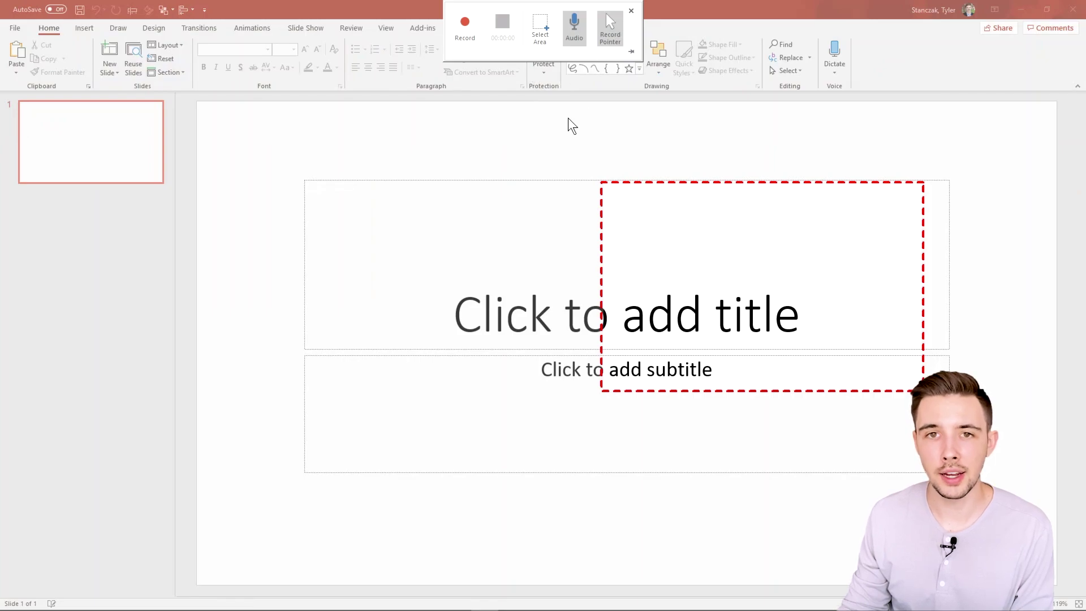
left_click(539, 34)
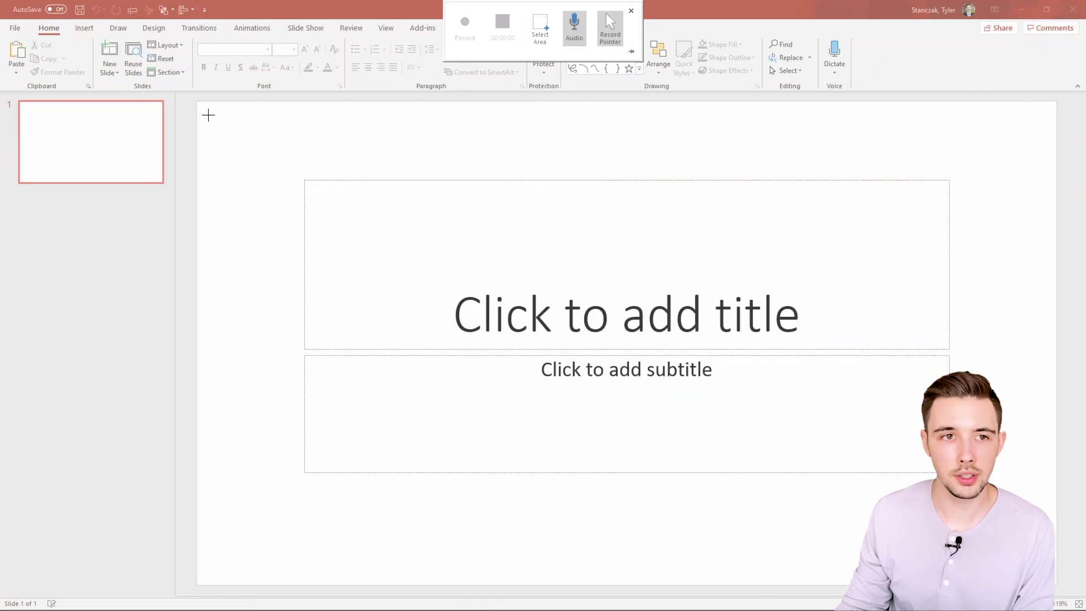
left_click_drag(197, 100, 1058, 584)
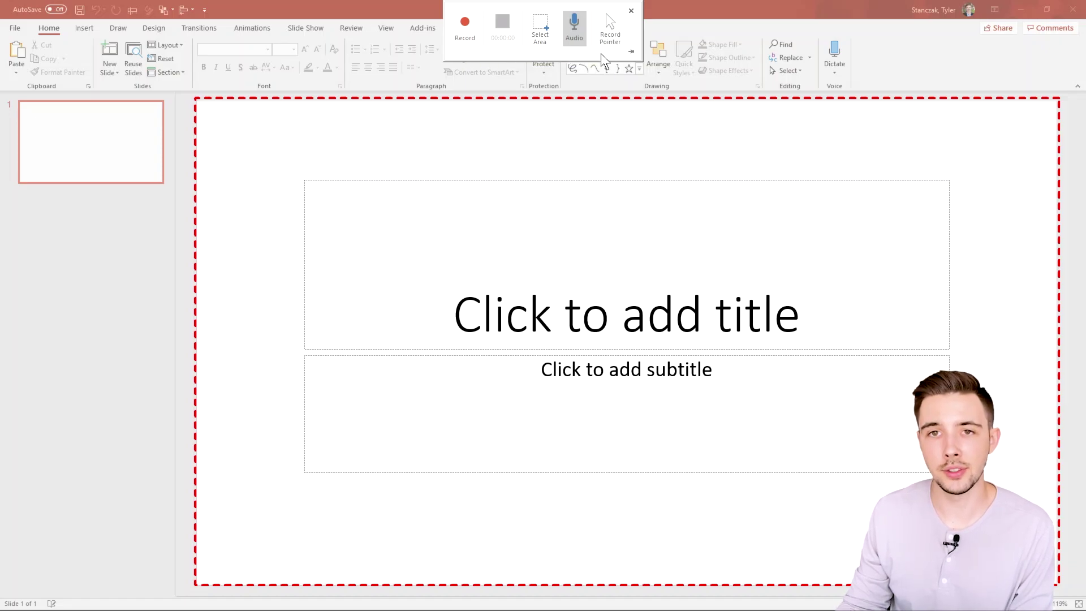
left_click(608, 30)
left_click(613, 37)
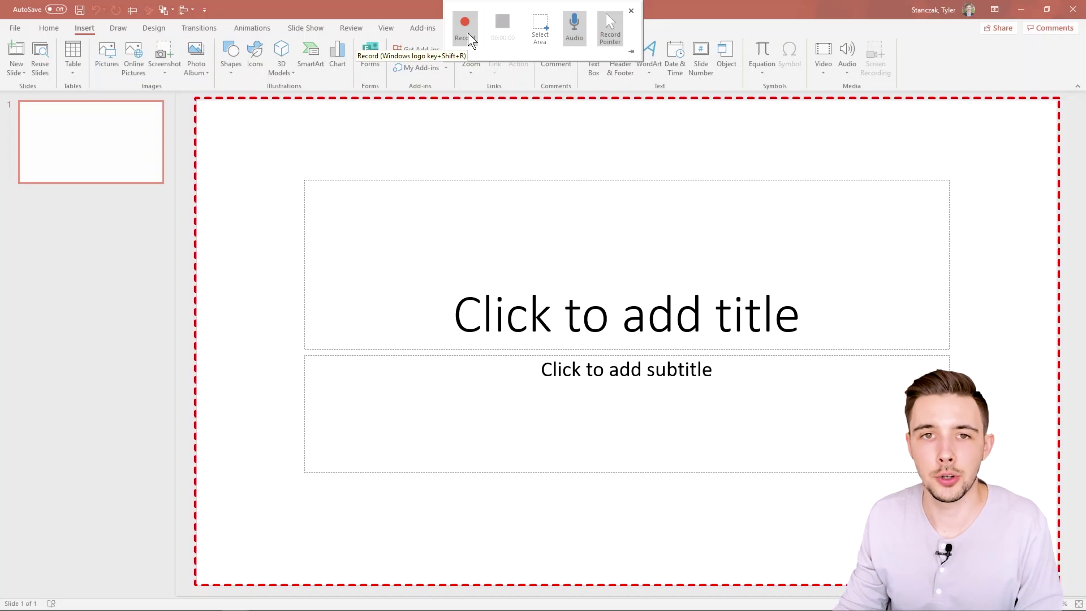
left_click(465, 26)
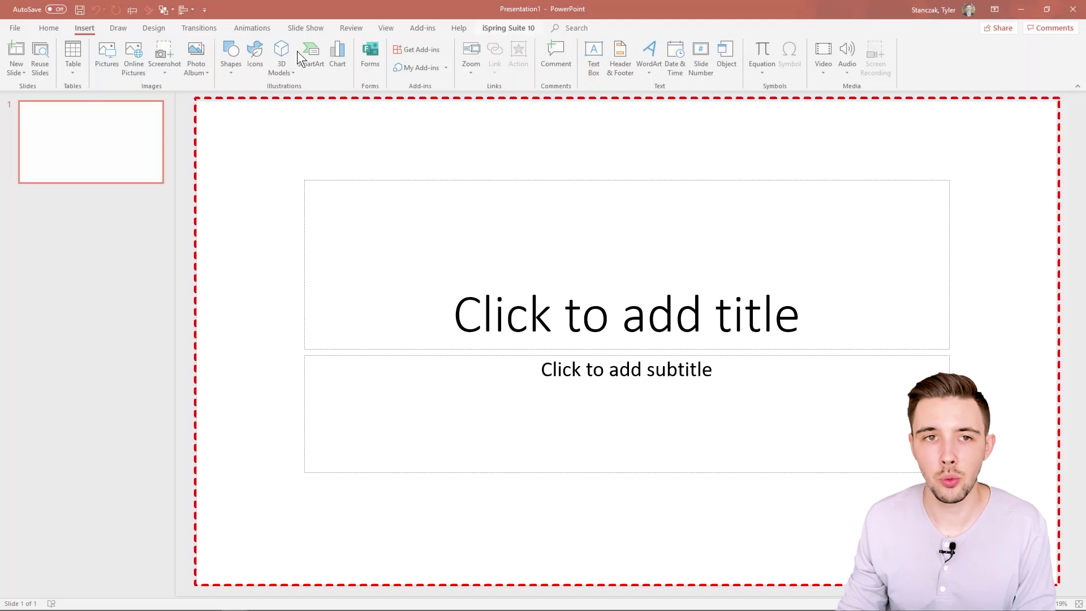
Draw a blue rectangle near the top of the blank slide
left_click(233, 67)
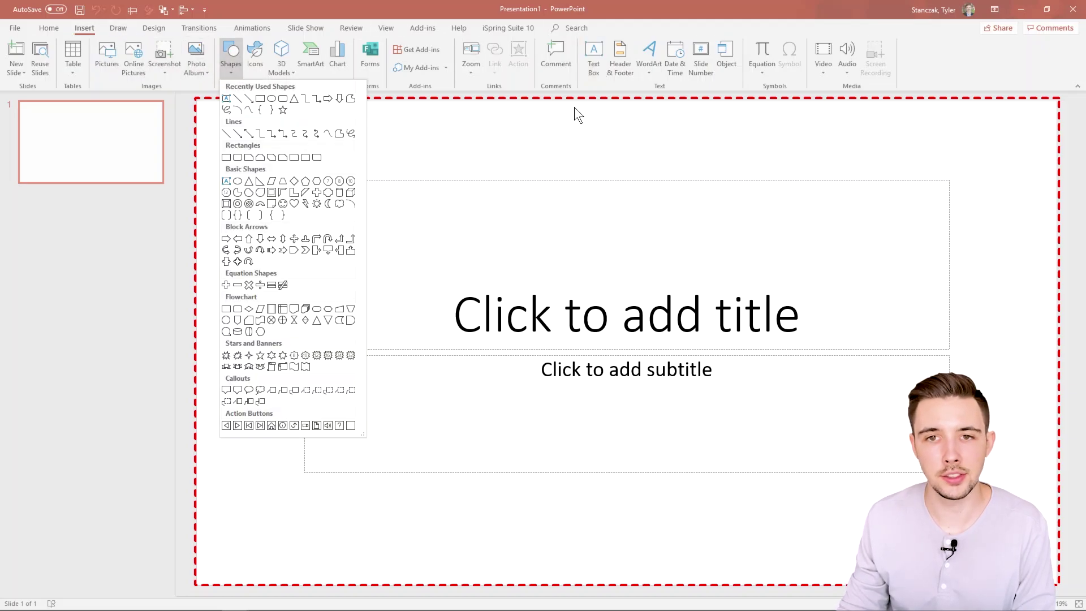
left_click(260, 98)
mouse_move(359, 138)
left_mouse_down()
mouse_move(490, 216)
mouse_move(695, 287)
left_mouse_up()
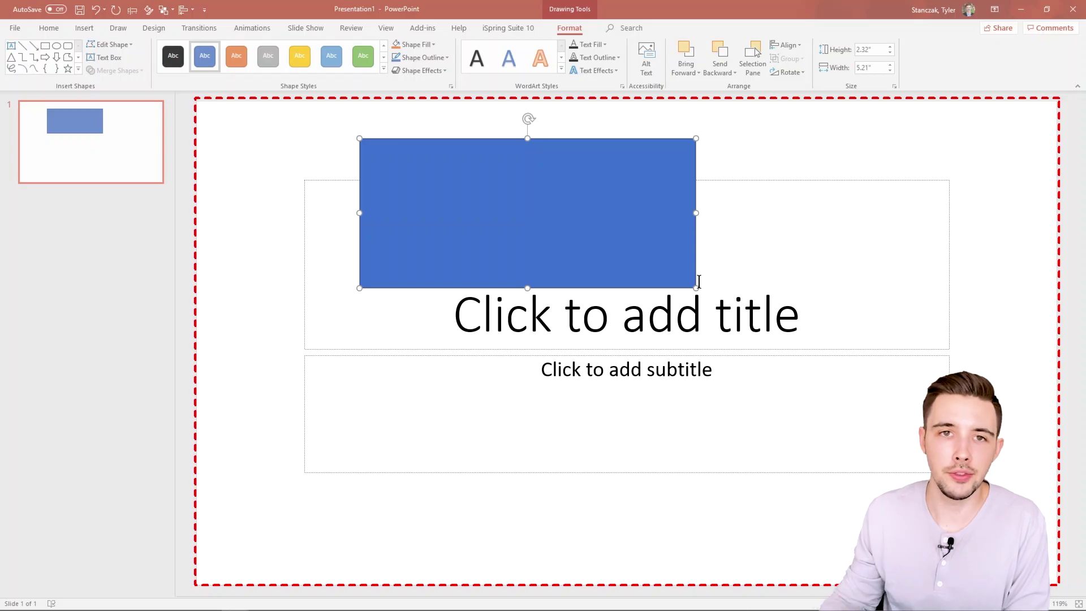
Pause the screen recording once and resume it
mouse_move(295, 3)
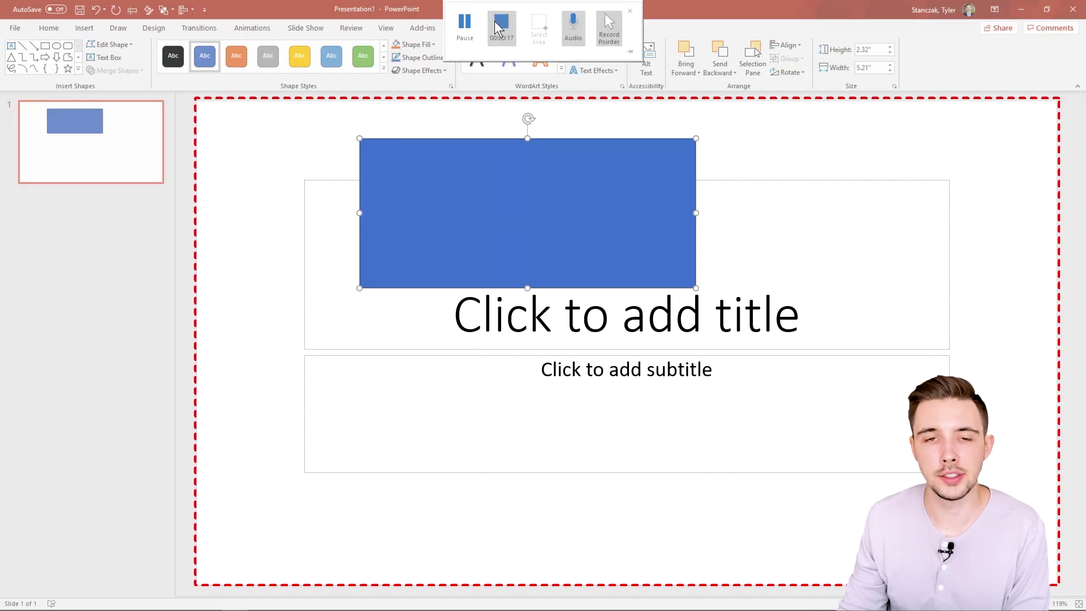
left_click(473, 25)
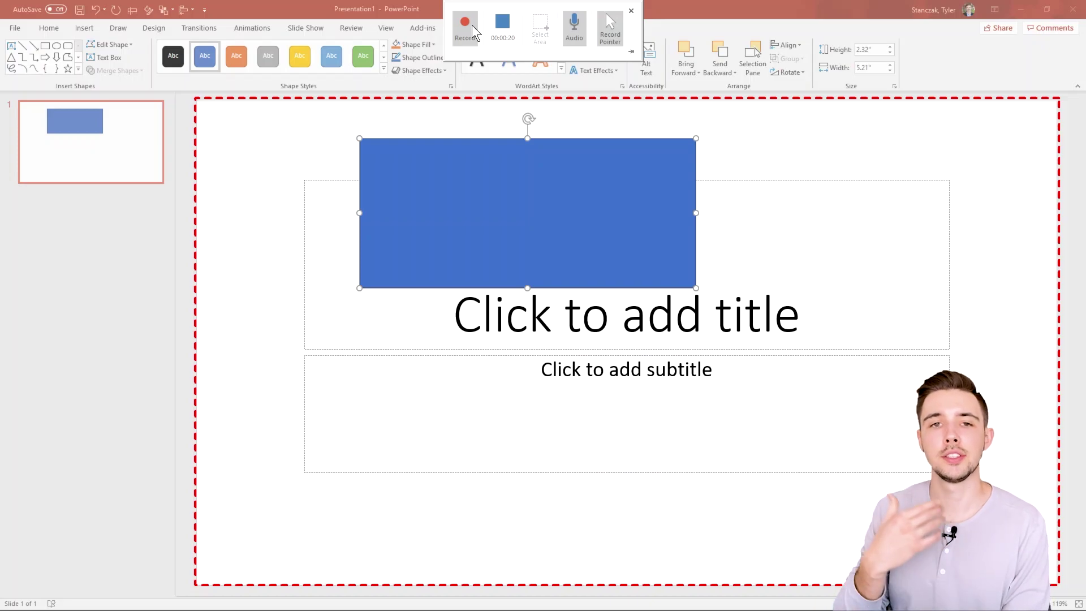
left_click(472, 25)
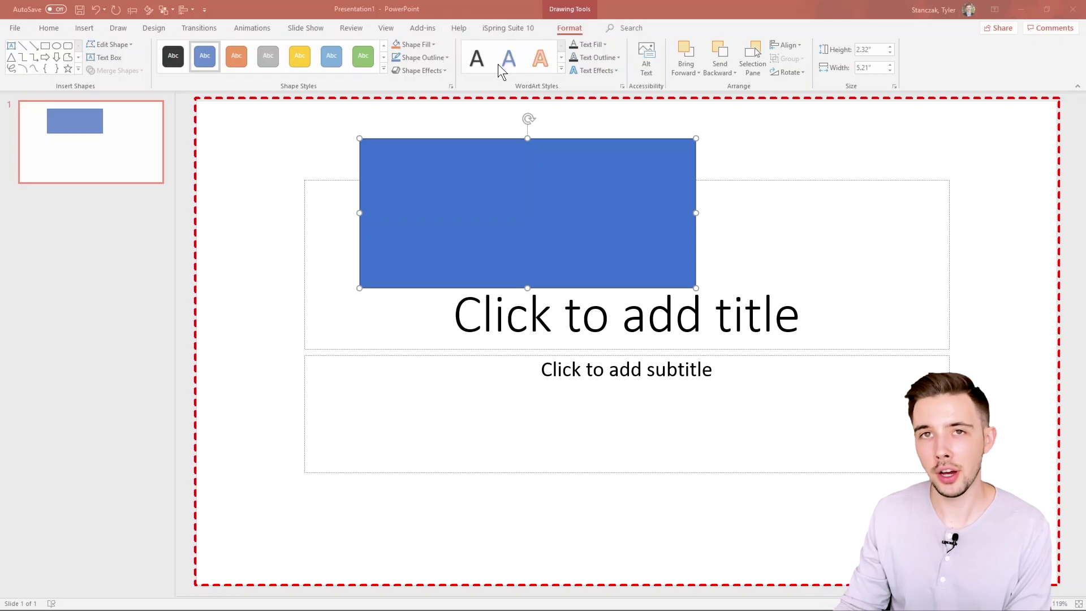
mouse_move(515, 11)
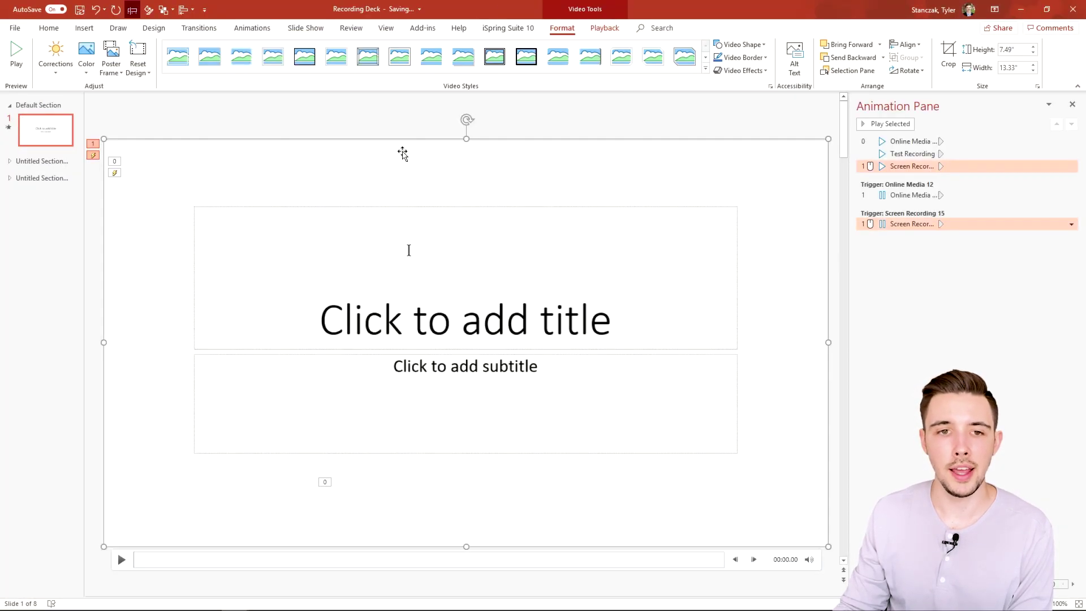
Shrink the screen recording to 3.75 × 6.67 inches beside the YouTube video and preview it
left_click_drag(312, 286, 406, 262)
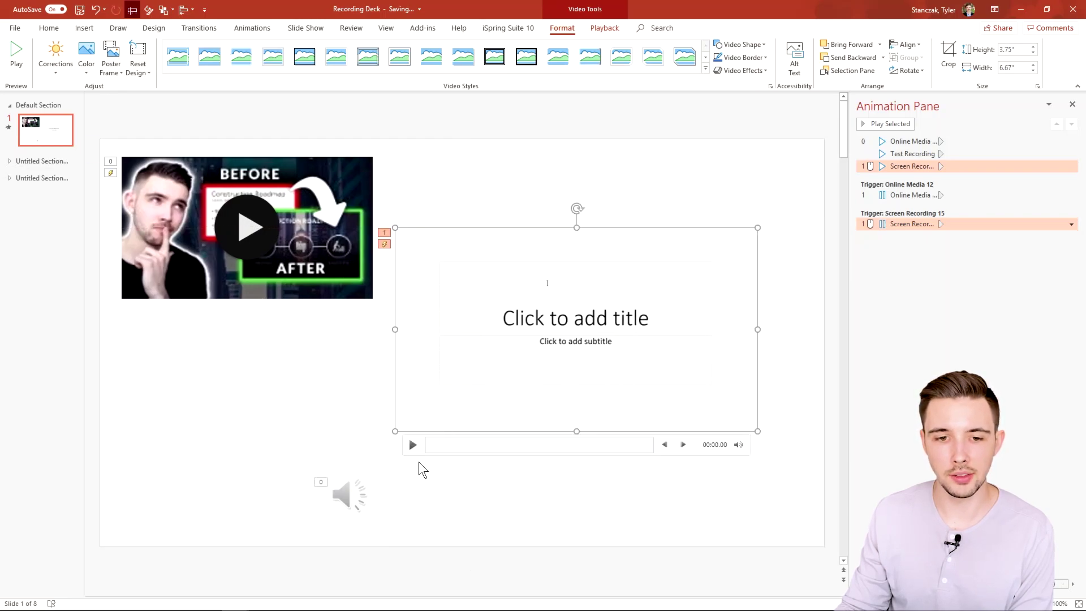
left_click(411, 445)
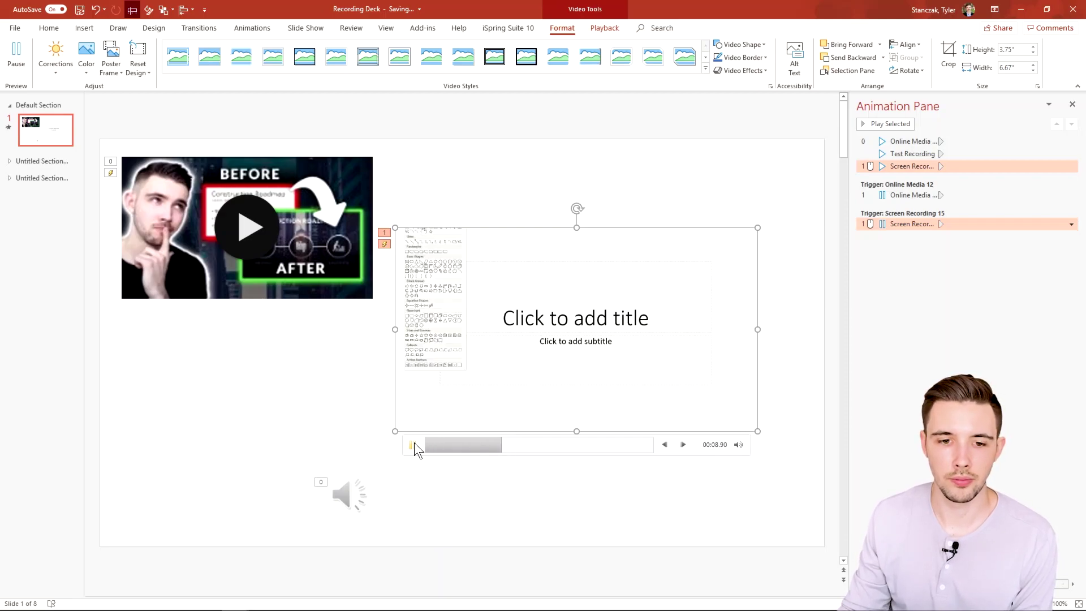
left_click(416, 425)
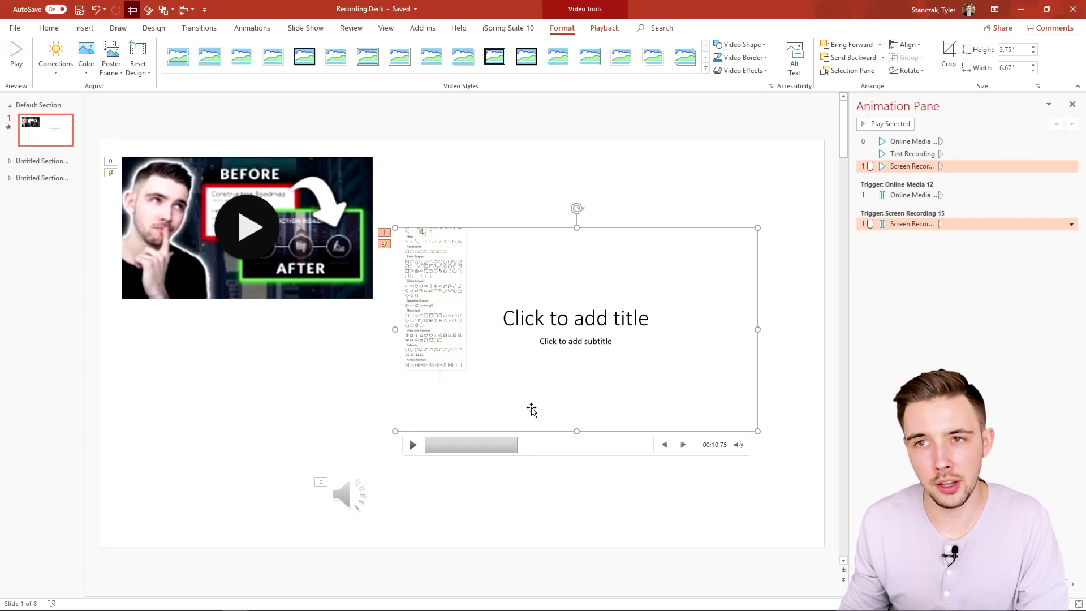
left_click(605, 28)
left_click(562, 28)
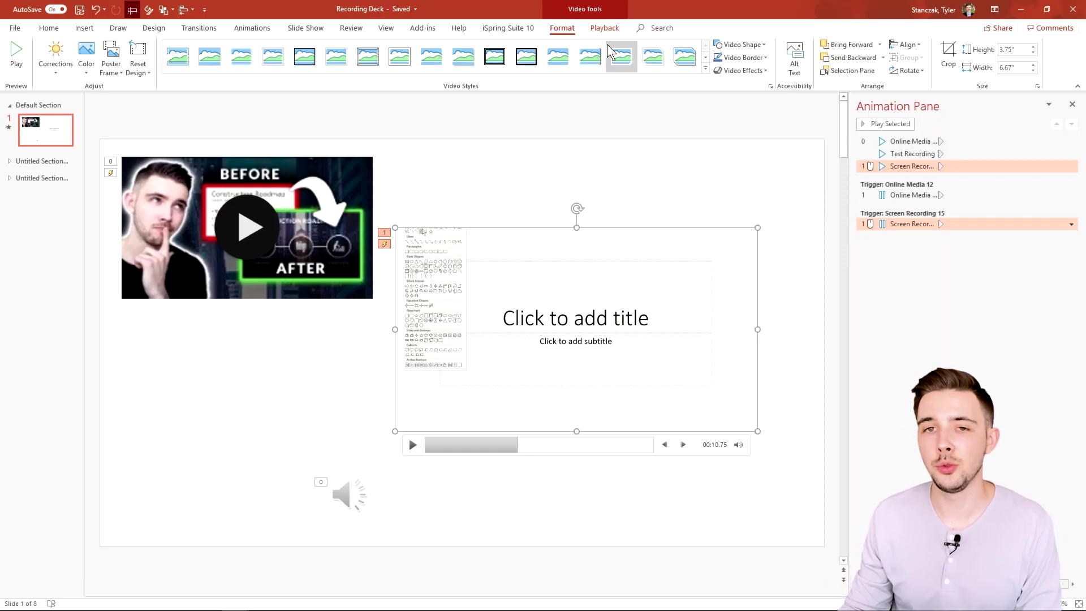
Set the screen recording's playback Start option to When Clicked On
left_click(604, 29)
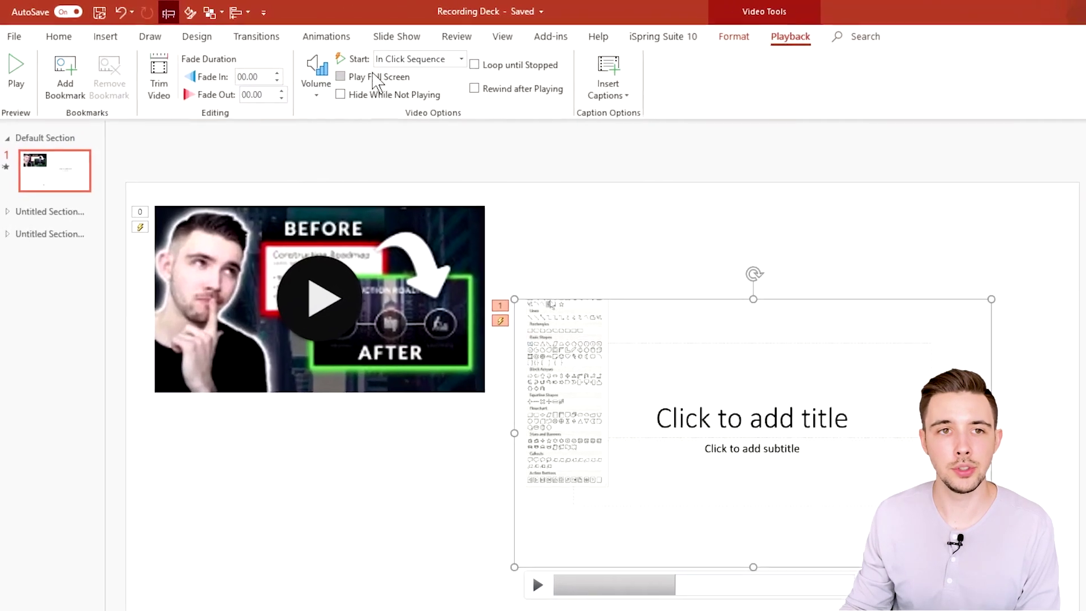
left_click(480, 61)
left_click(462, 93)
left_click(474, 62)
left_click(462, 108)
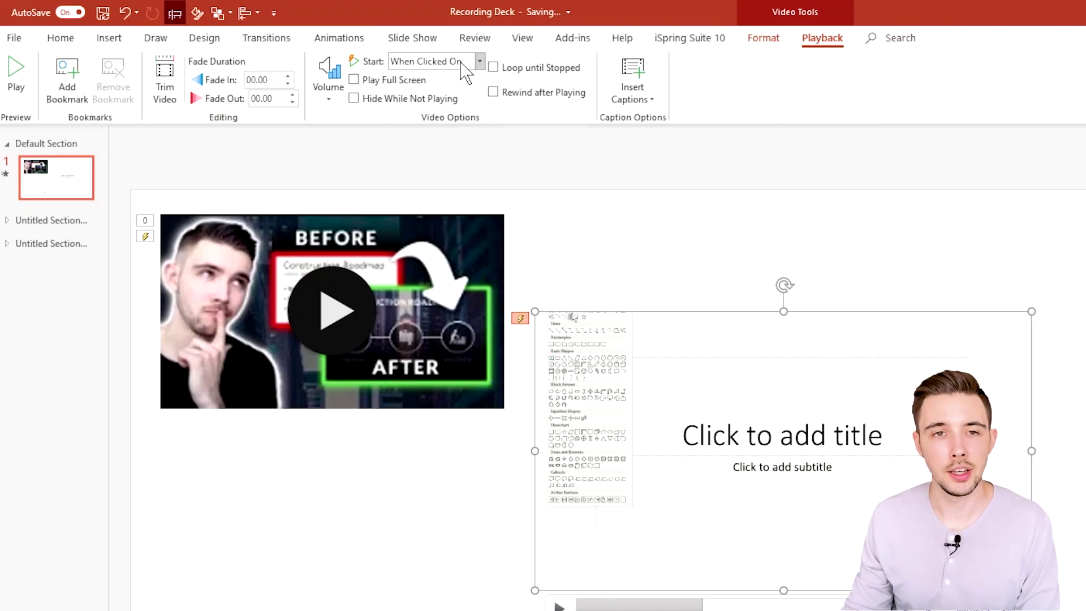
left_click(469, 62)
left_click(469, 62)
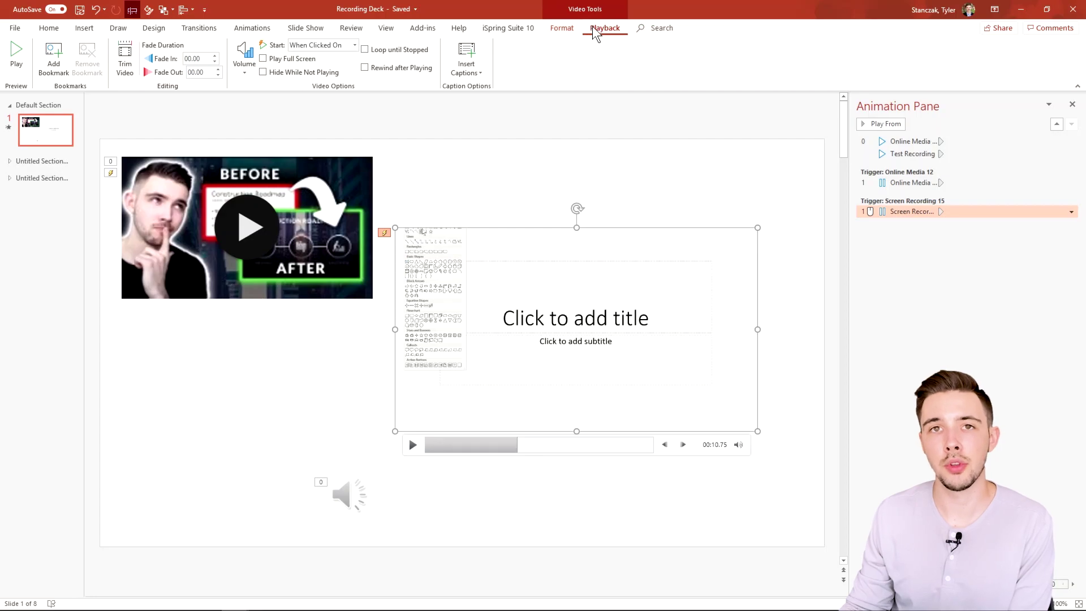
Select the YouTube video to confirm its Start setting is Automatically, then return to Insert
left_click(614, 150)
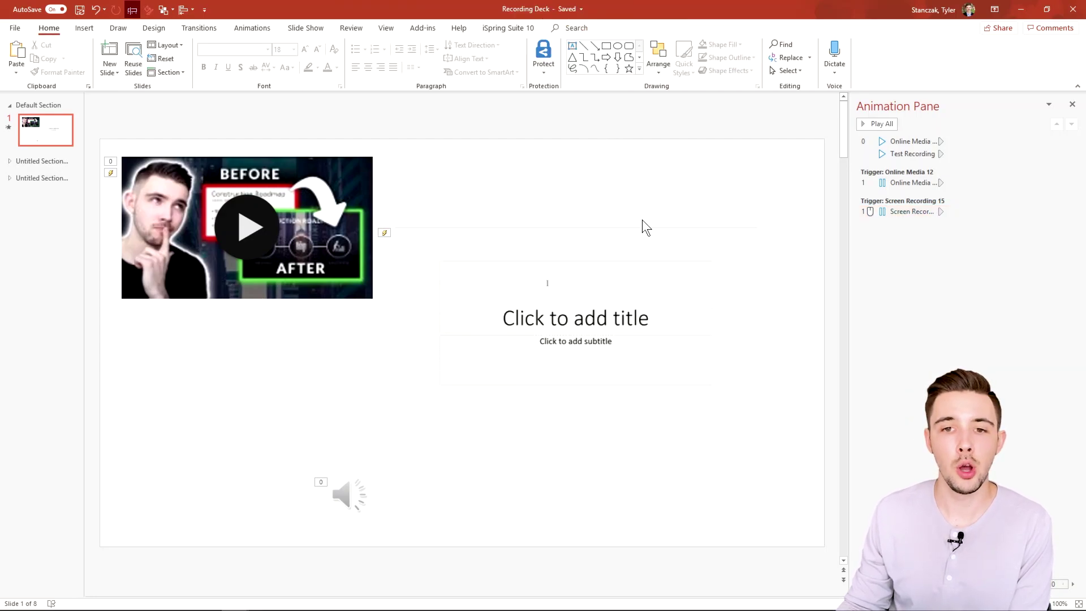
left_click(584, 378)
left_click(287, 275)
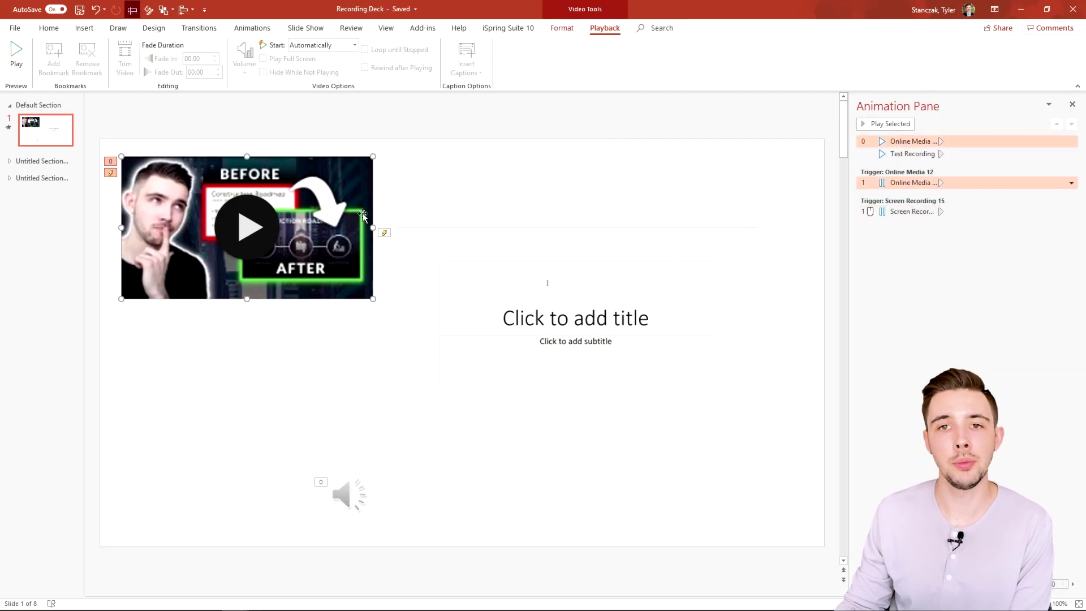
left_click(83, 29)
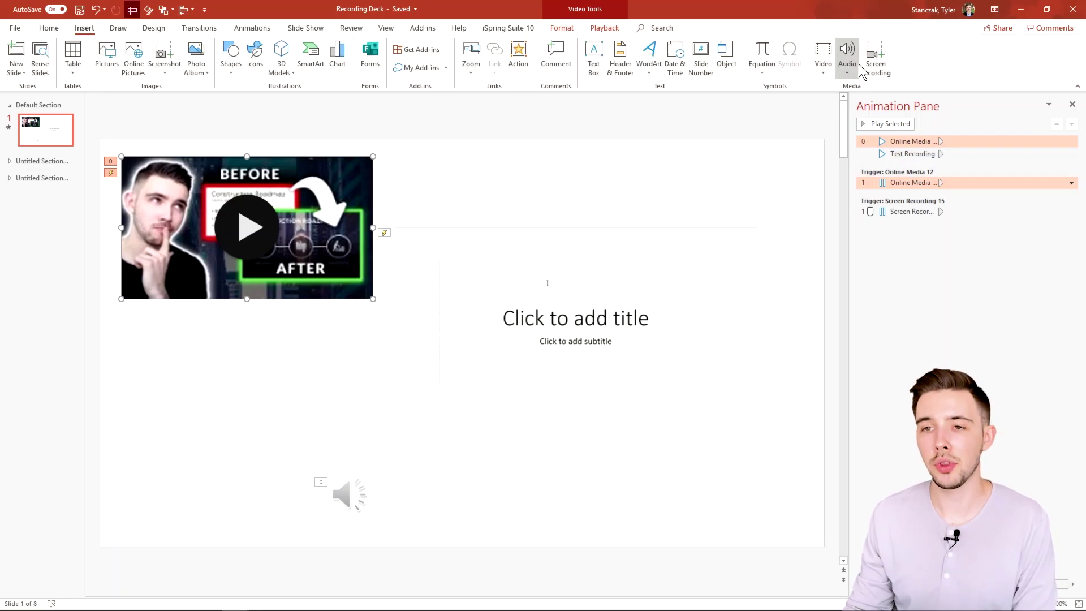